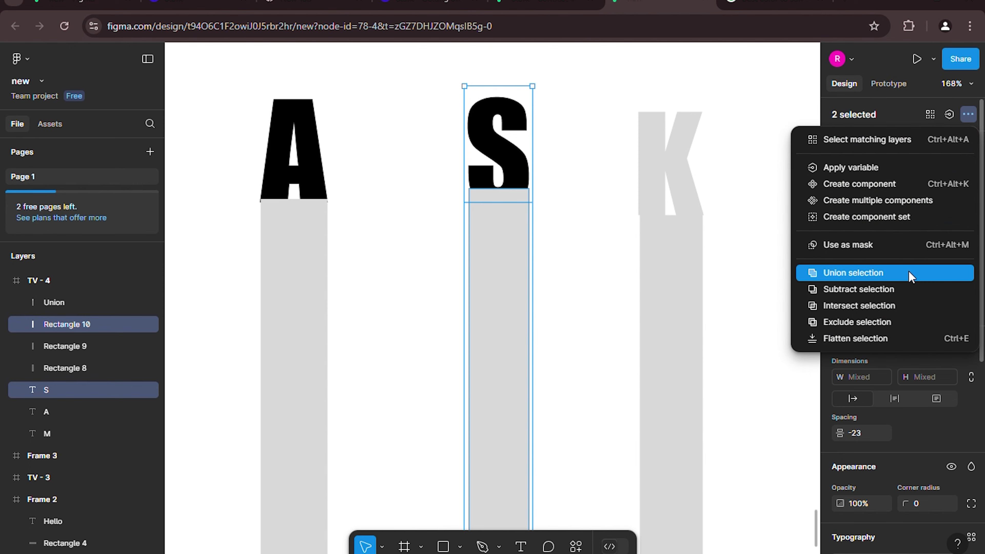
Step: Union the letter S with the rectangle below it, and union the letter A with its own rectangle
click(912, 273)
click(315, 192)
shift+click(303, 269)
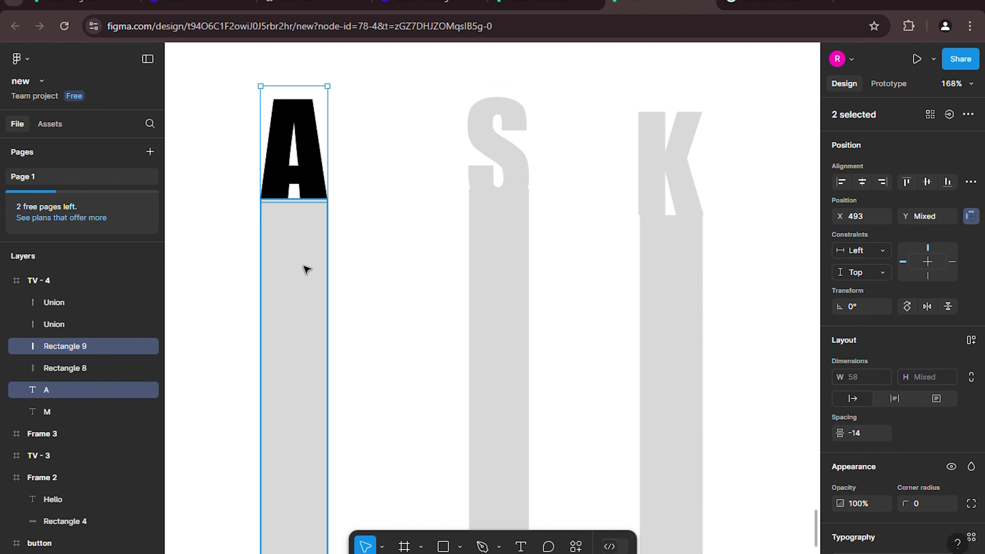
click(970, 182)
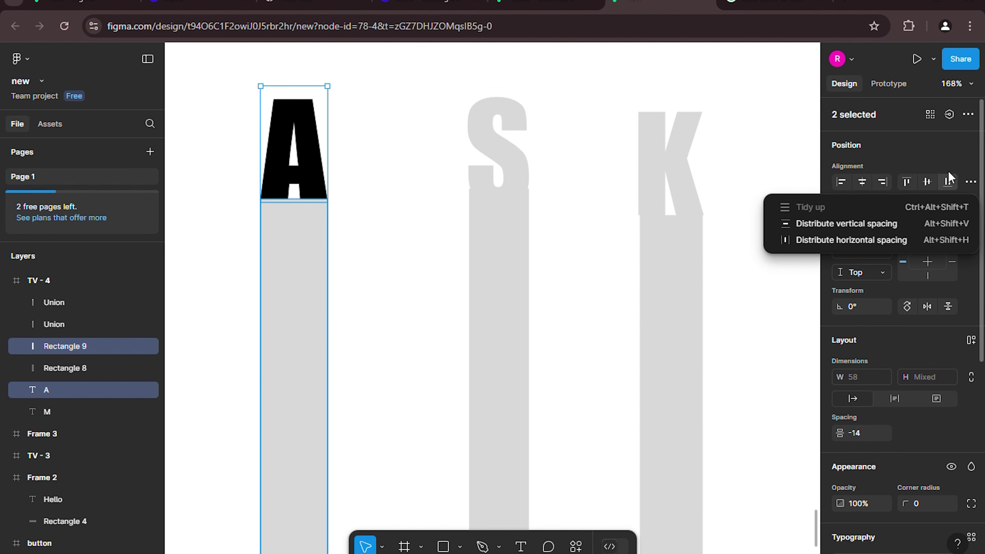
click(968, 114)
click(968, 114)
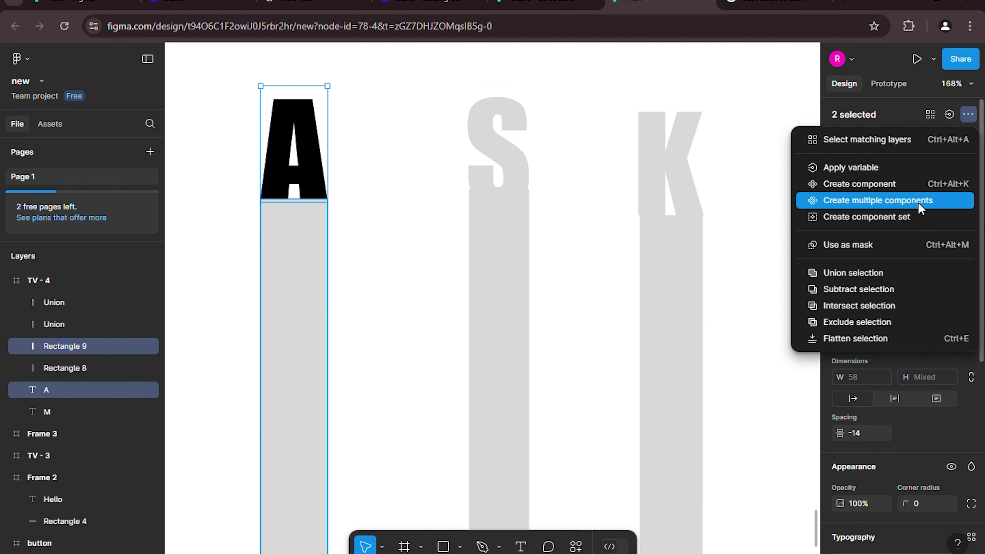
click(912, 274)
Step: Union the letter M with the rectangle below it and clear the selection
scroll(337, 124, down, 5)
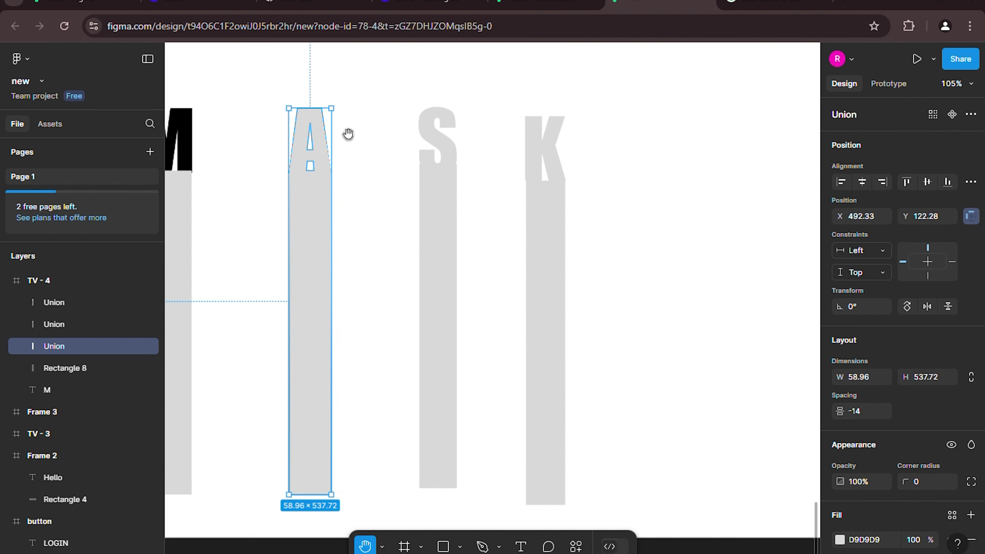
click(196, 159)
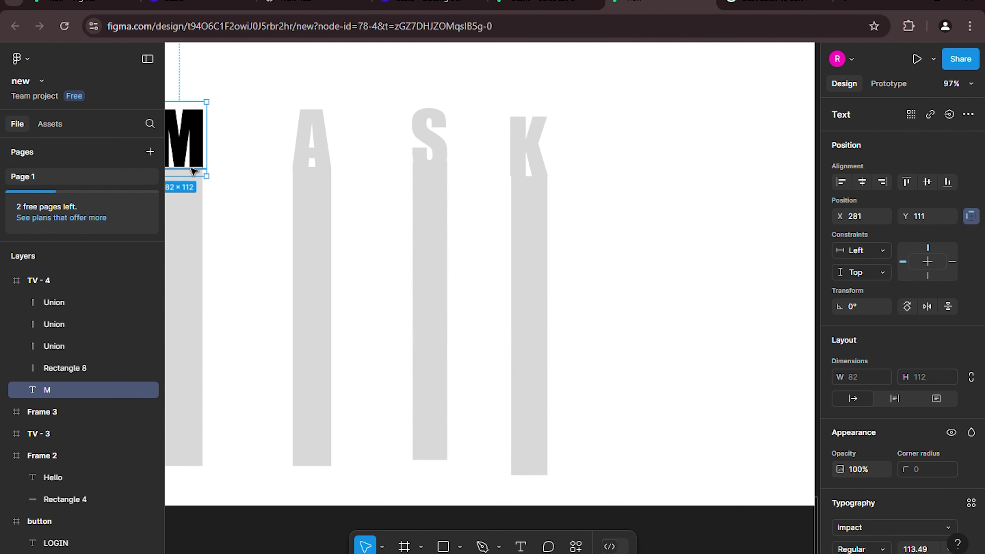
shift+click(190, 196)
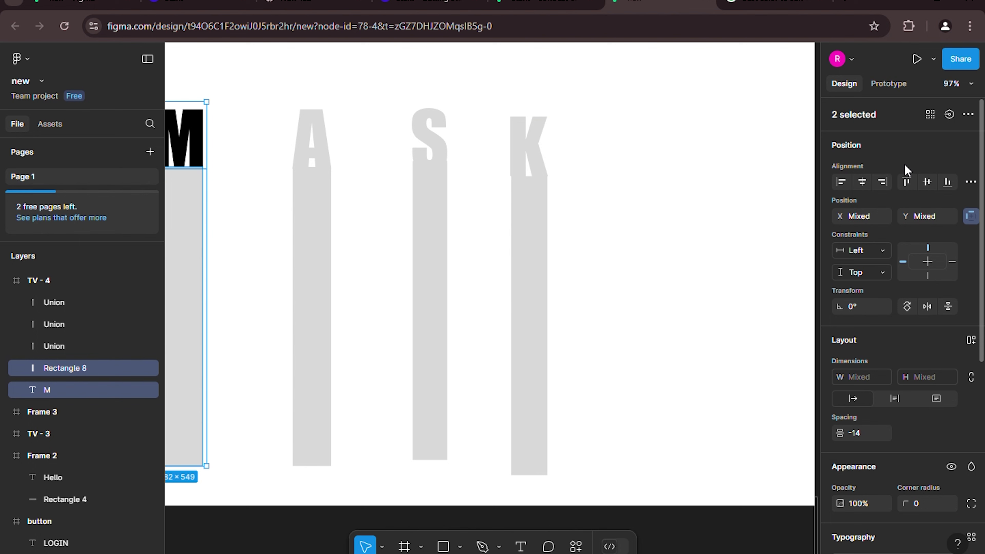
click(967, 114)
click(896, 273)
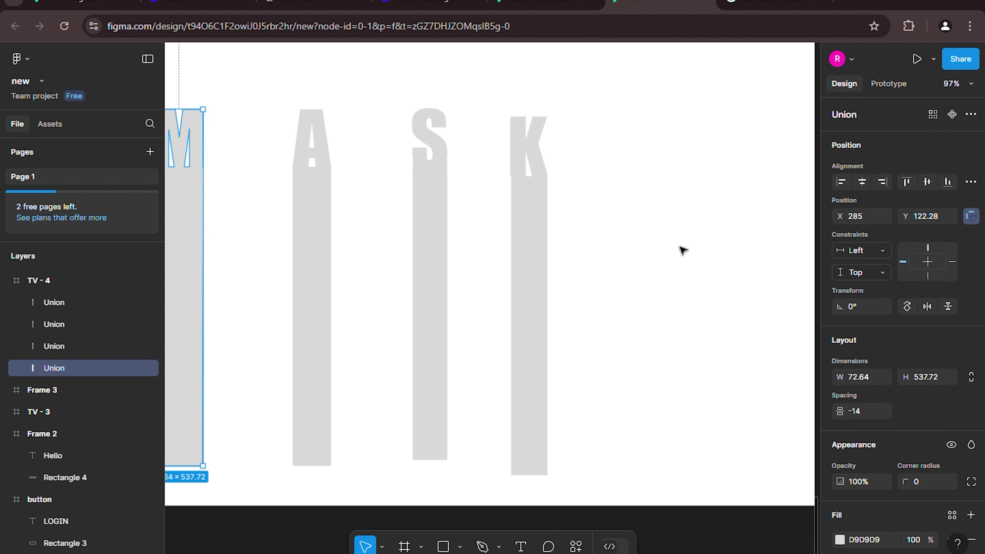
click(682, 250)
Step: Stagger the letter pillars by moving M right and up, S up and slightly left, and K left and slightly up
drag(682, 551, 773, 552)
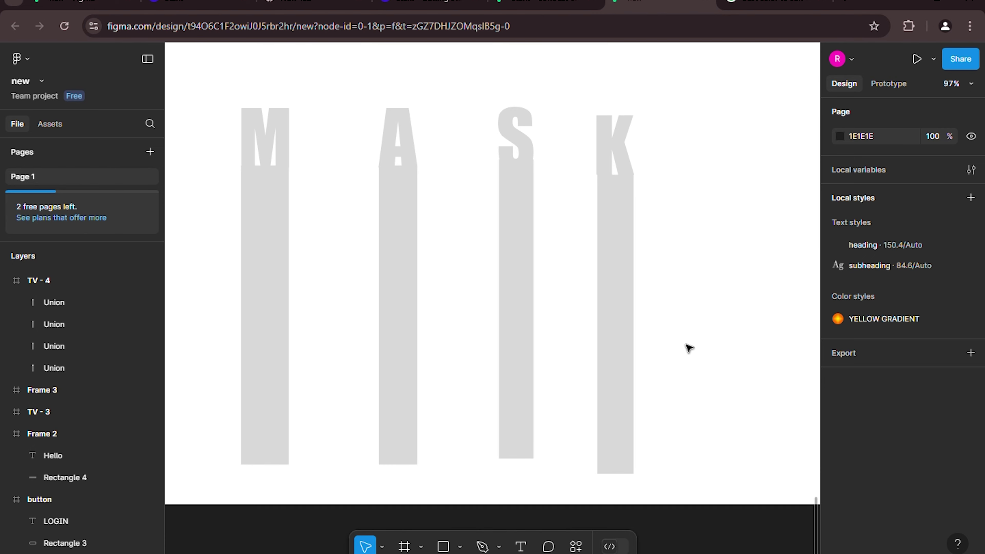
scroll(688, 348, down, 2)
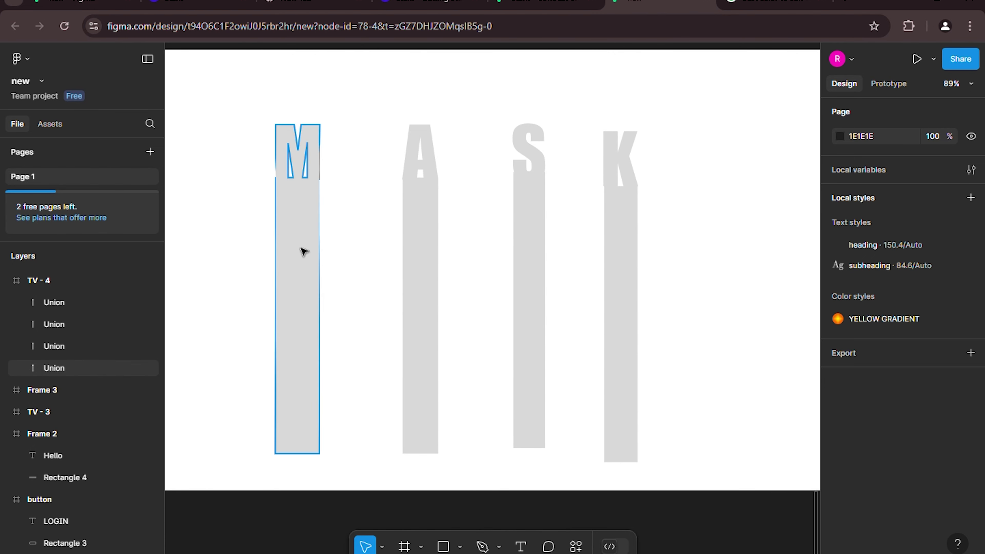
drag(303, 252, 348, 211)
drag(529, 216, 514, 168)
drag(631, 213, 597, 200)
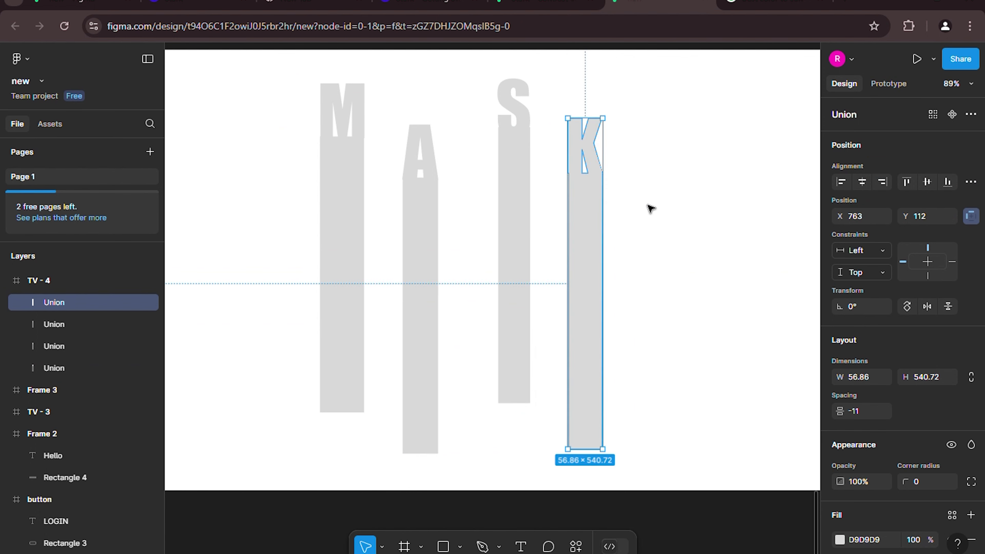
click(649, 208)
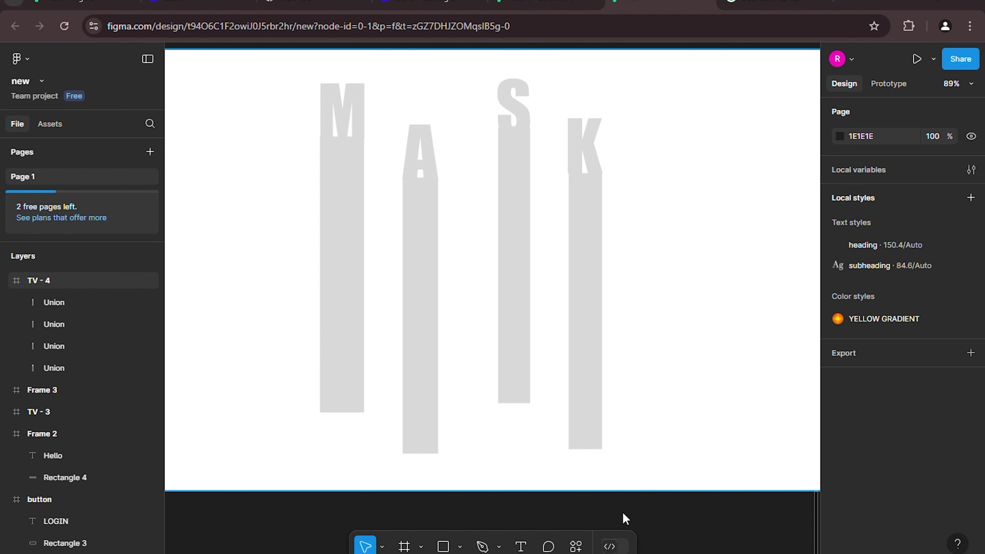
Step: Place the neon-ring city image centred over the letter pillars in the TV - 4 frame and send it behind them
key(ctrl+shift+k)
click(273, 301)
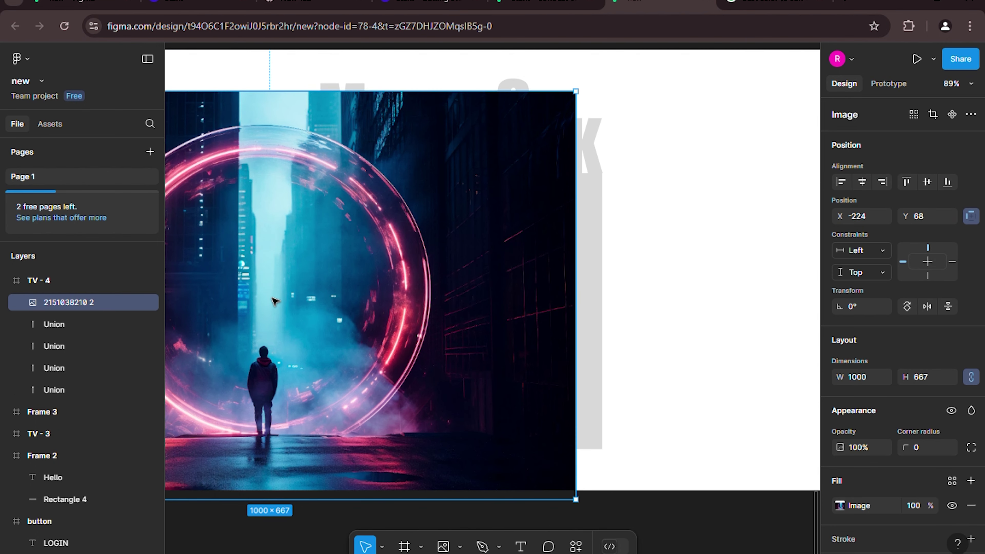
drag(236, 298, 420, 266)
drag(332, 255, 360, 267)
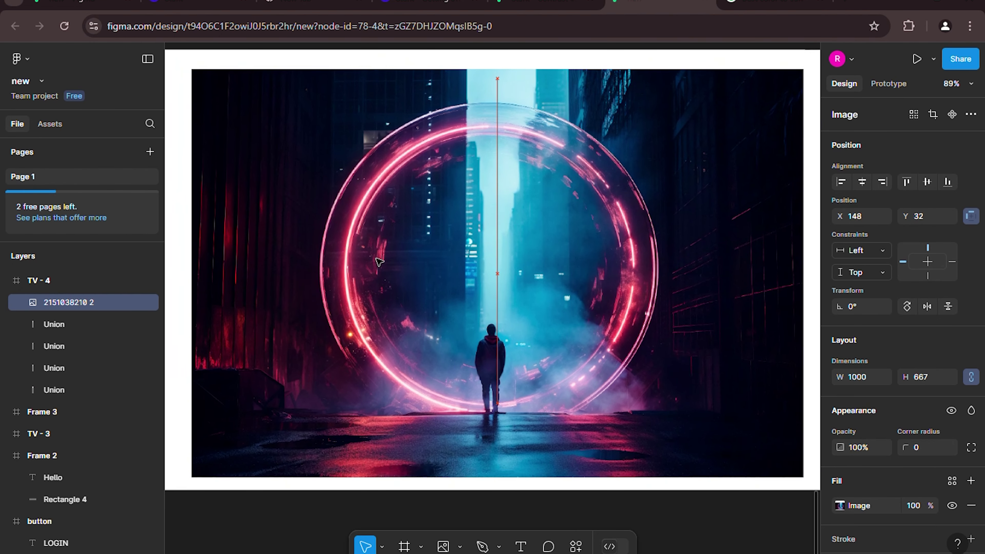
key([)
key(Escape)
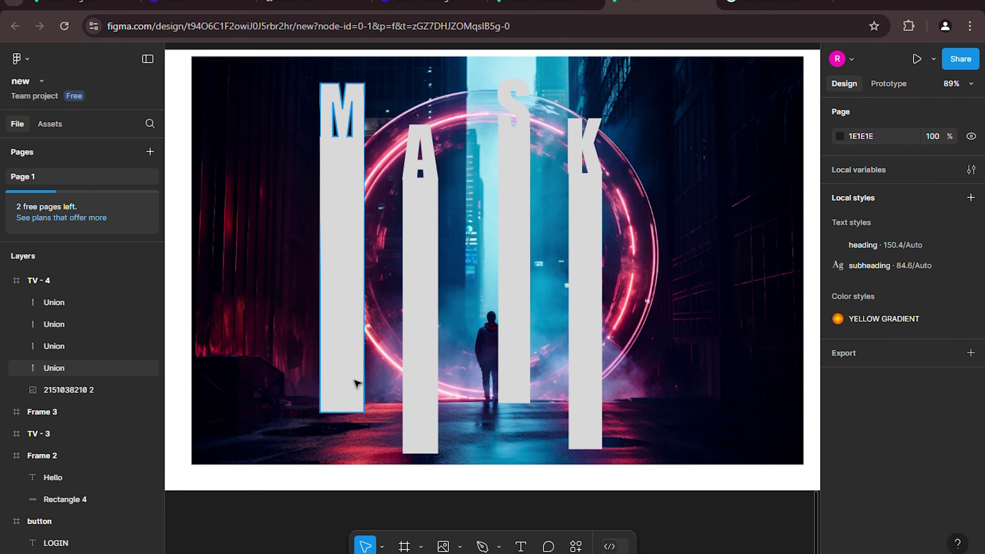
Step: Group the four Union letter shapes in the TV - 4 frame
click(60, 365)
shift+click(60, 349)
shift+click(62, 301)
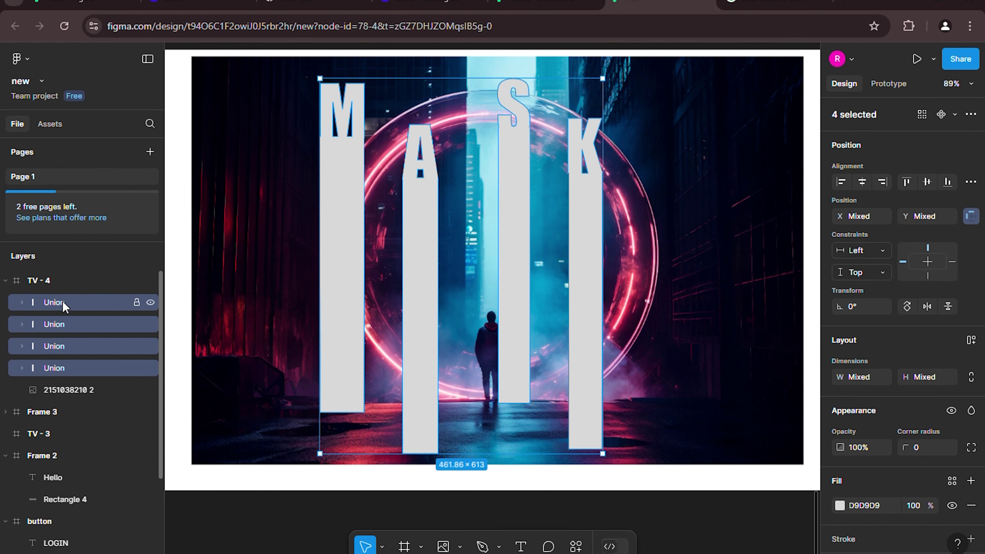
right_click(62, 301)
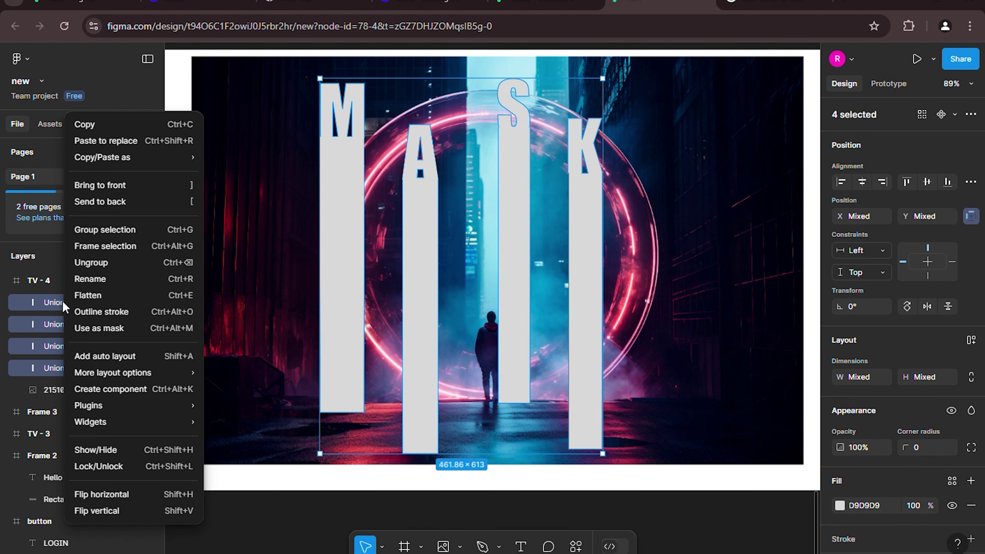
click(96, 231)
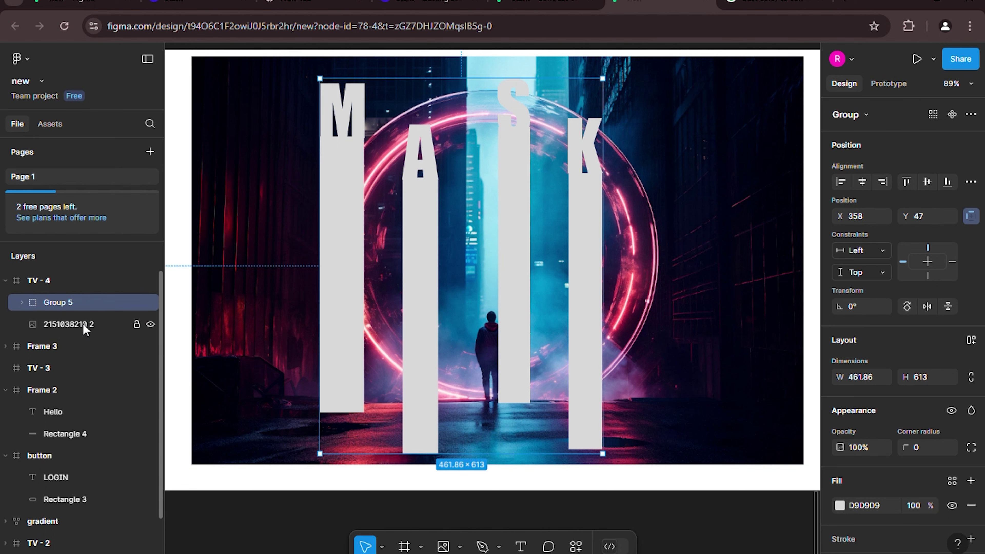
Step: Reorder the image layer above Group 5 and use the letter group as a mask for the image
drag(83, 324, 77, 298)
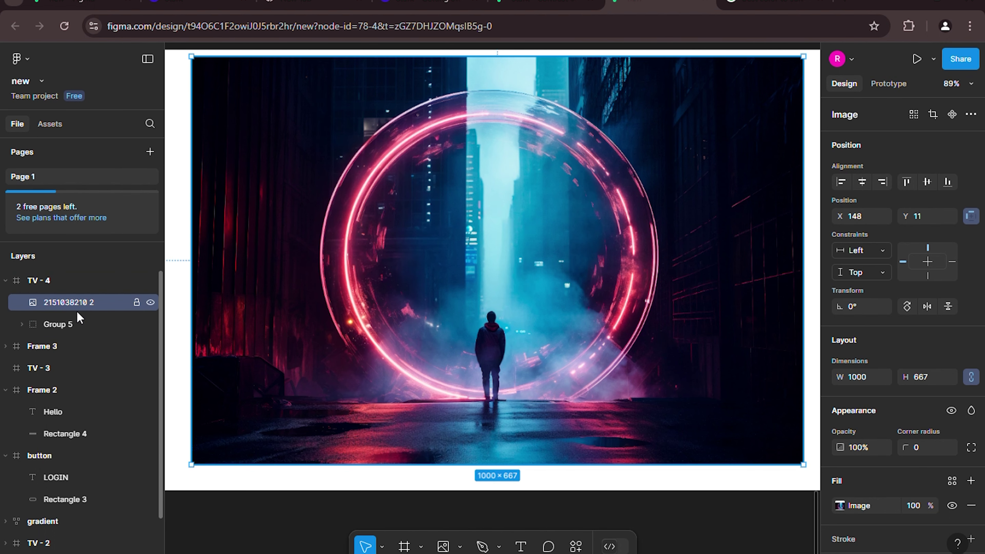
click(76, 326)
shift+click(75, 306)
right_click(75, 307)
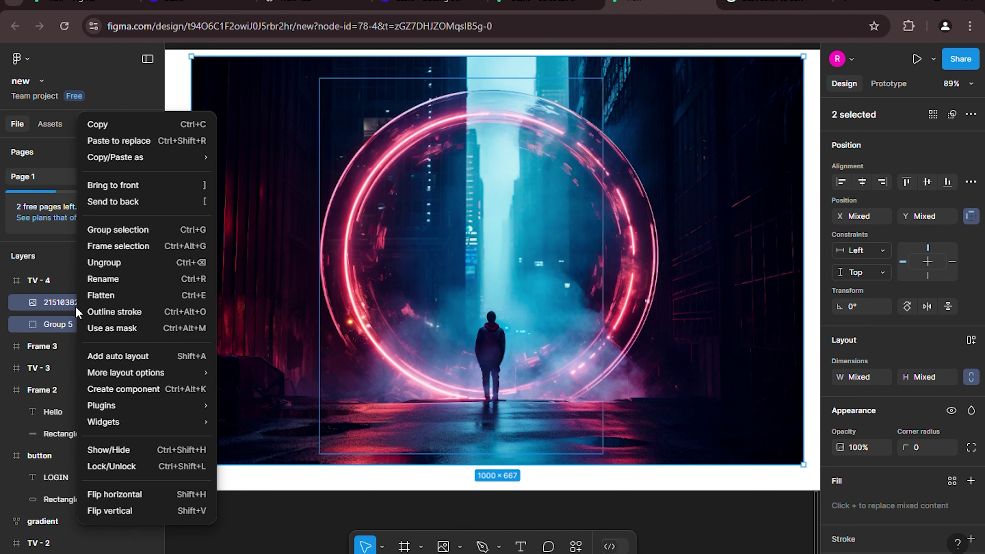
click(132, 329)
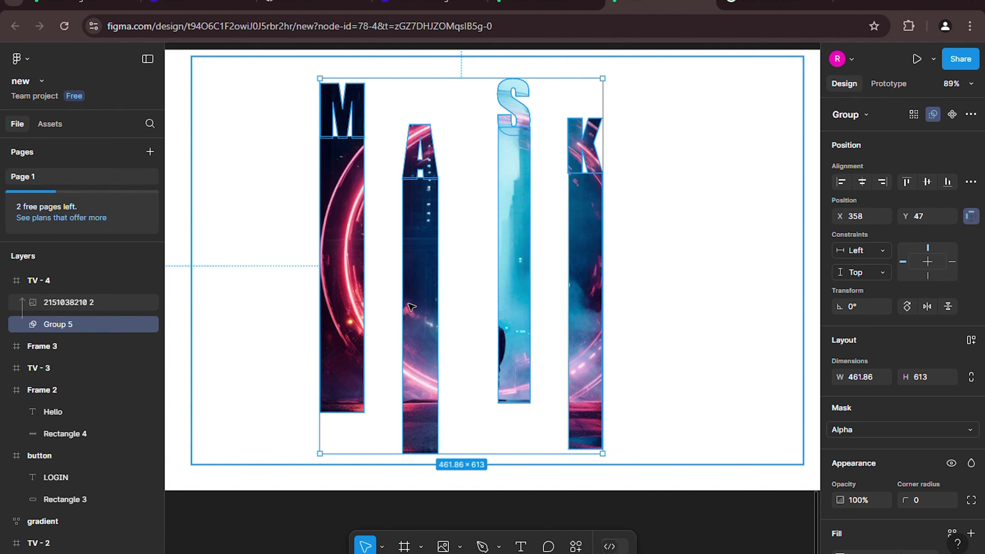
Step: Set the masked image's fill mode to Crop and shift the picture left so the standing figure sits inside the A pillar
double_click(470, 310)
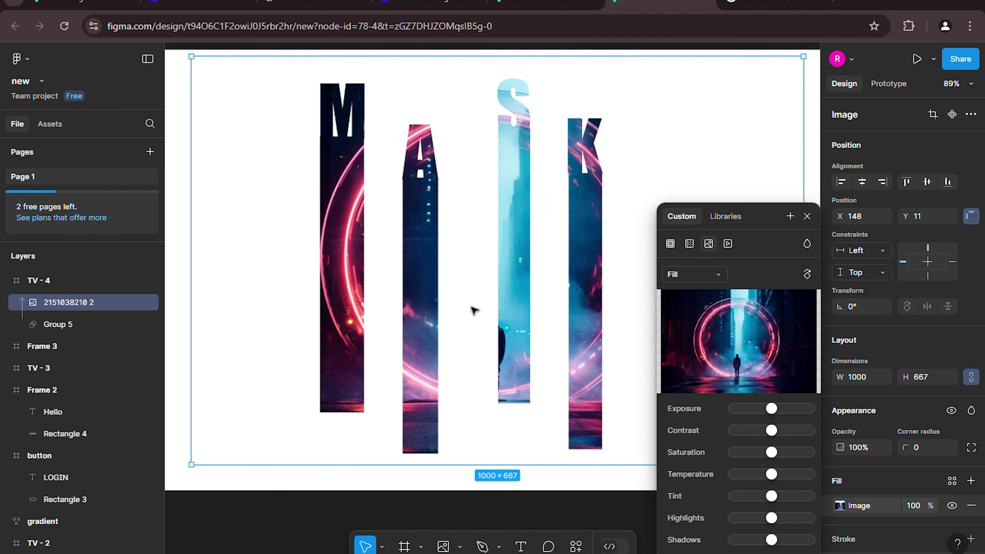
mouse_move(746, 351)
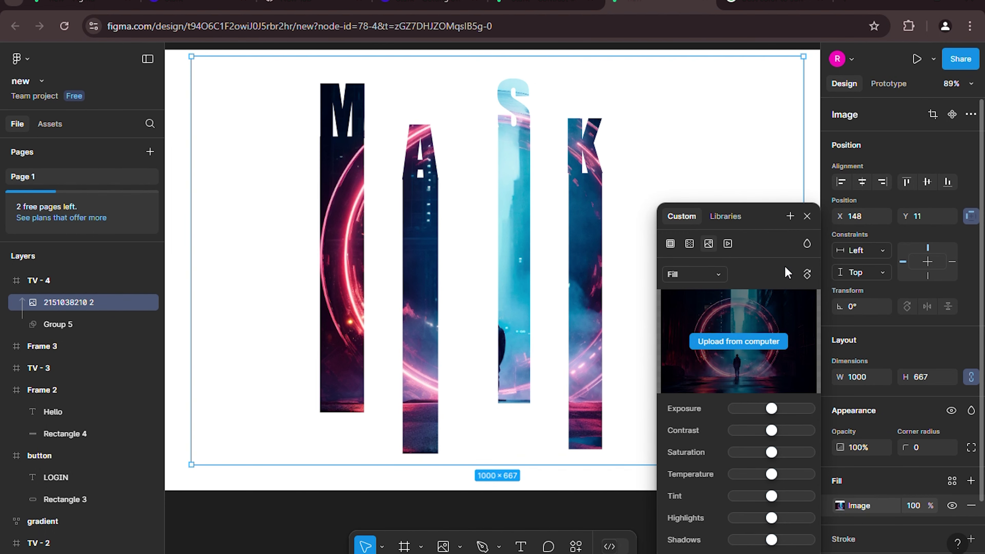
click(710, 276)
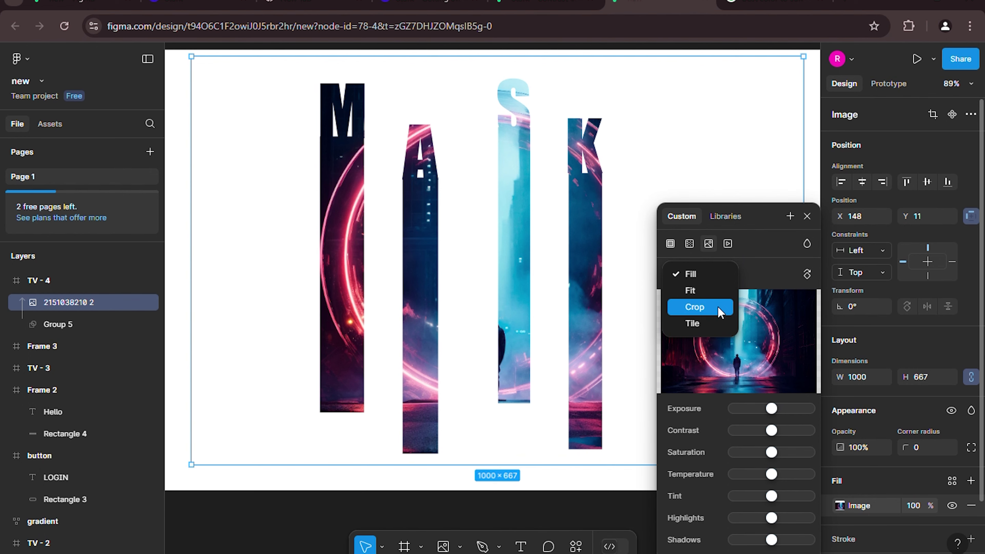
click(712, 306)
drag(633, 286, 563, 294)
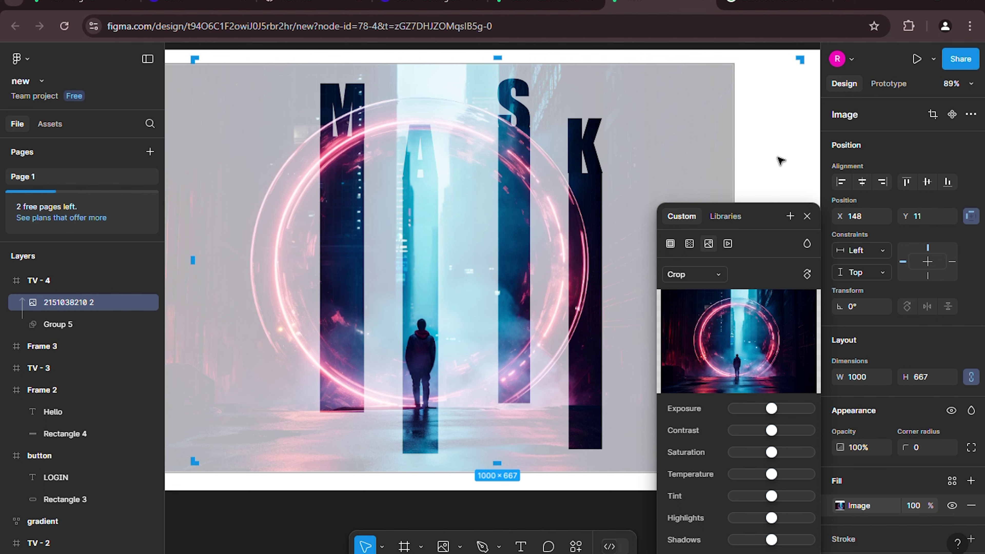
click(807, 216)
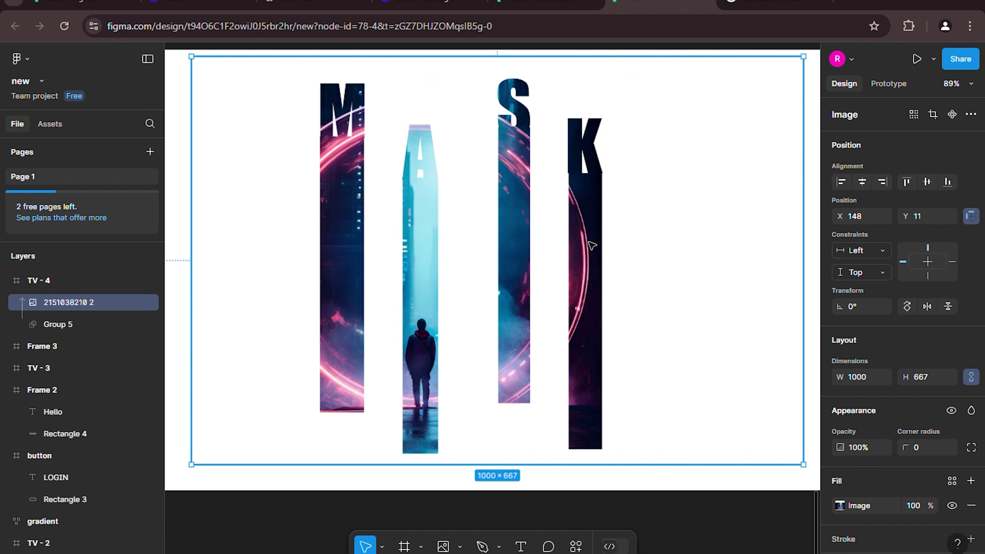
Step: Expand Group 5 in the layers and move the mask group slightly to the right
click(22, 325)
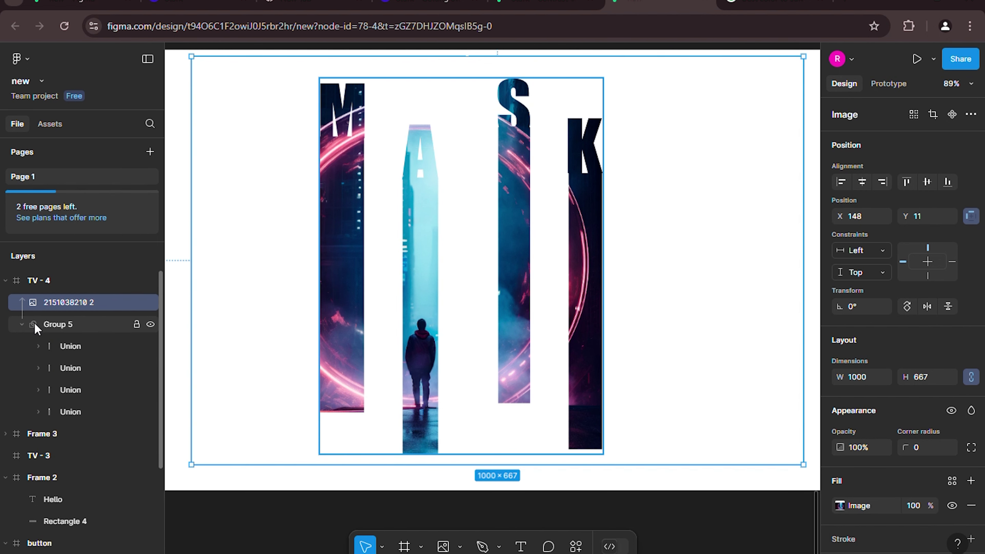
click(92, 322)
mouse_move(413, 289)
mouse_down()
mouse_move(418, 276)
mouse_move(419, 290)
mouse_up()
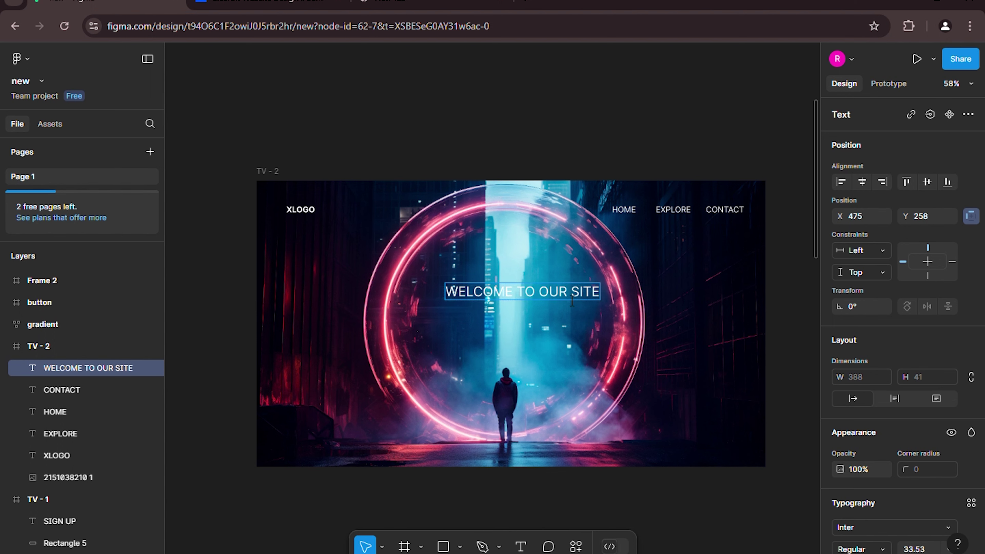
Step: Try the Inria Serif font on the WELCOME TO OUR SITE heading and undo it
scroll(873, 419, down, 3)
click(872, 390)
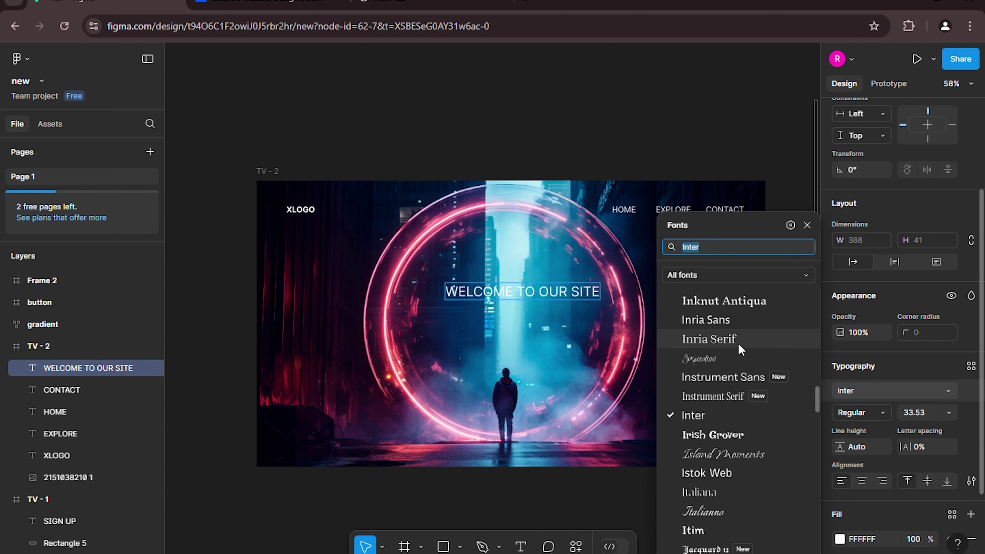
click(709, 339)
key(ctrl+z)
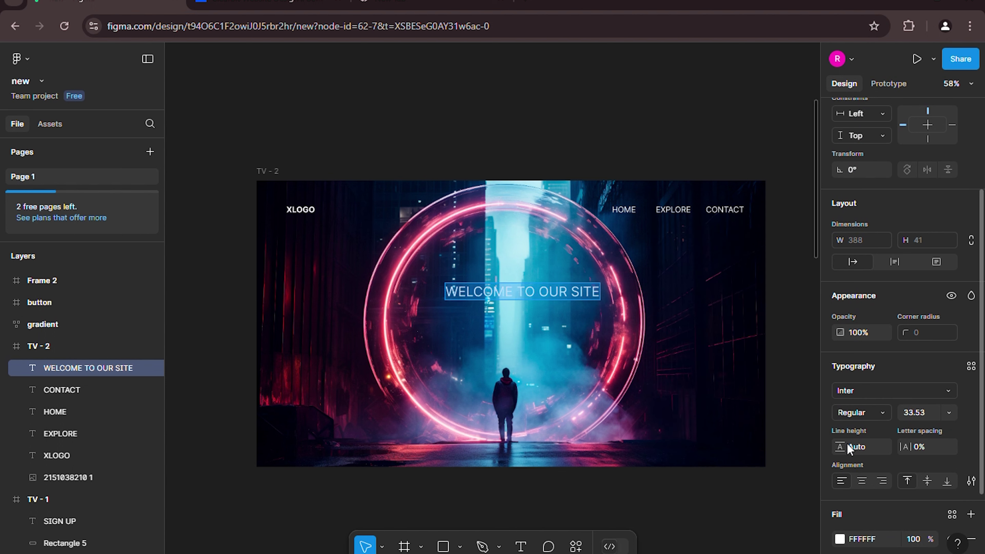
Step: Set the font of the WELCOME TO OUR SITE heading to Jaini Purva
click(870, 392)
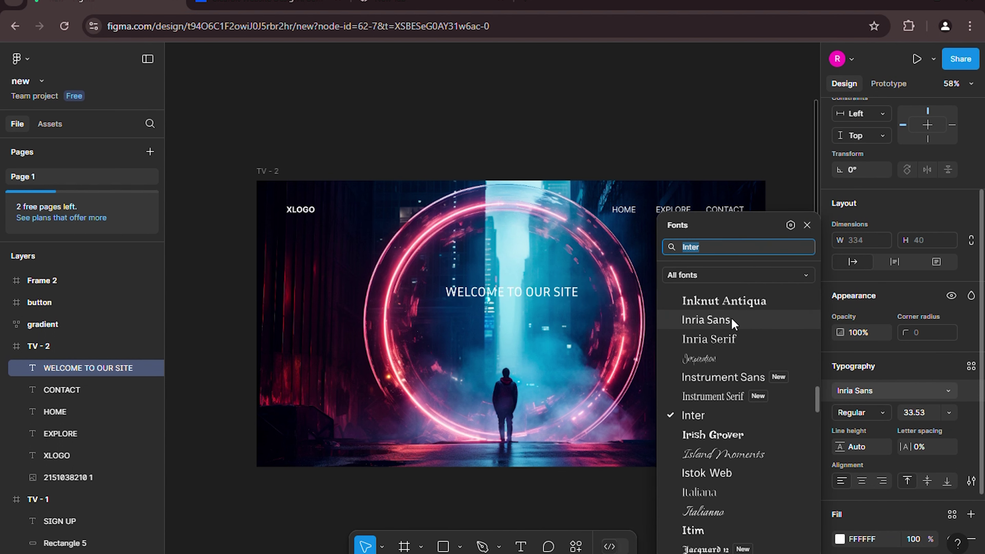
scroll(717, 446, down, 5)
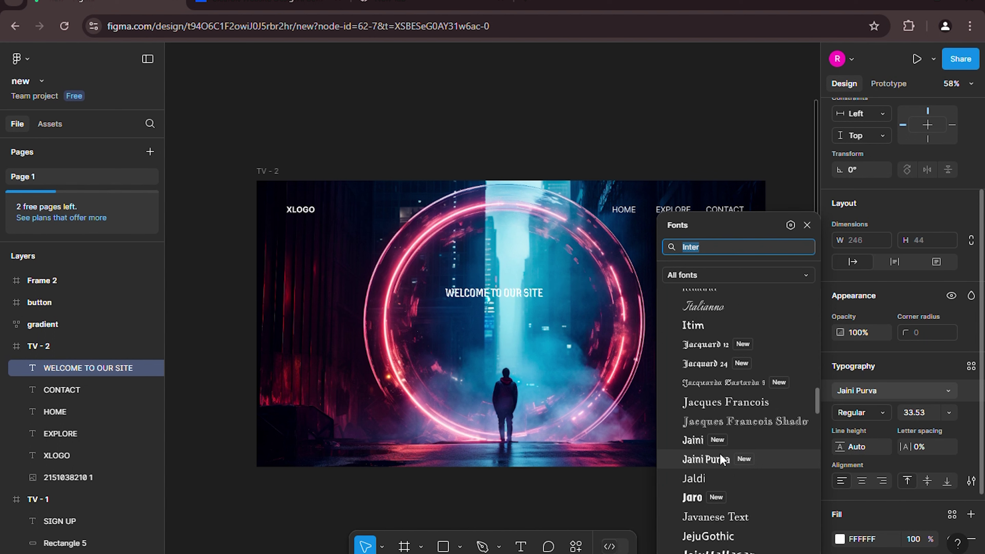
click(718, 461)
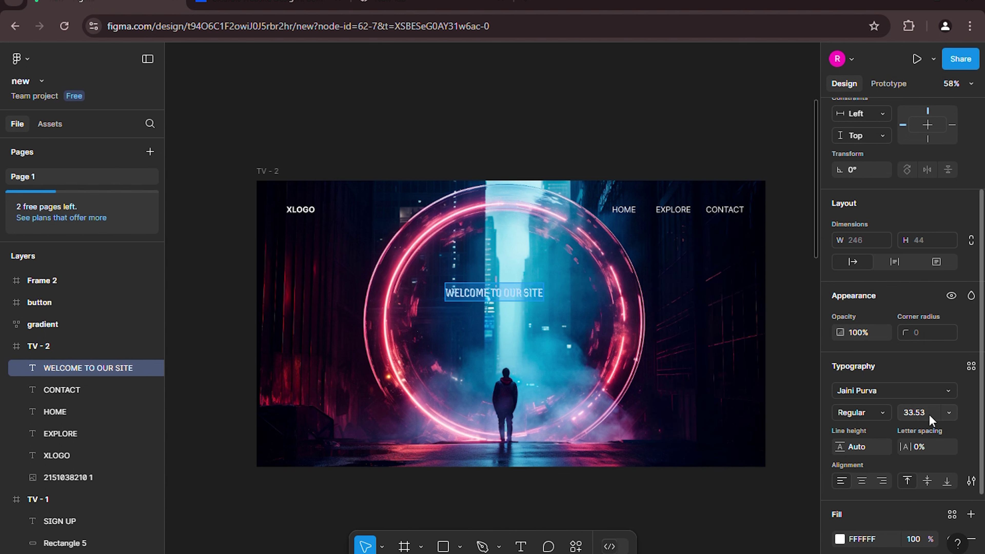
Step: Set the heading's font size to 96 and move it to the horizontal centre of the TV - 2 frame
click(948, 412)
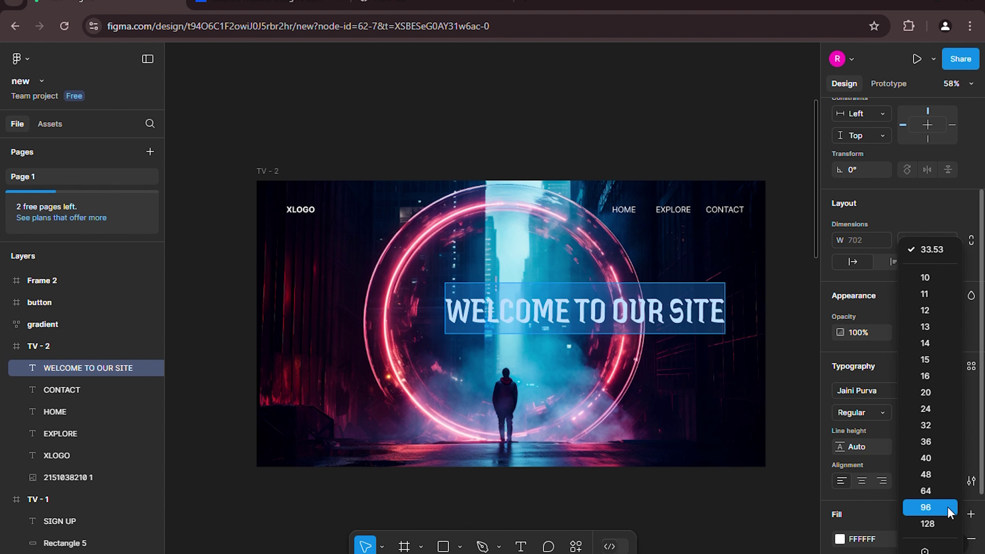
click(925, 507)
double_click(637, 323)
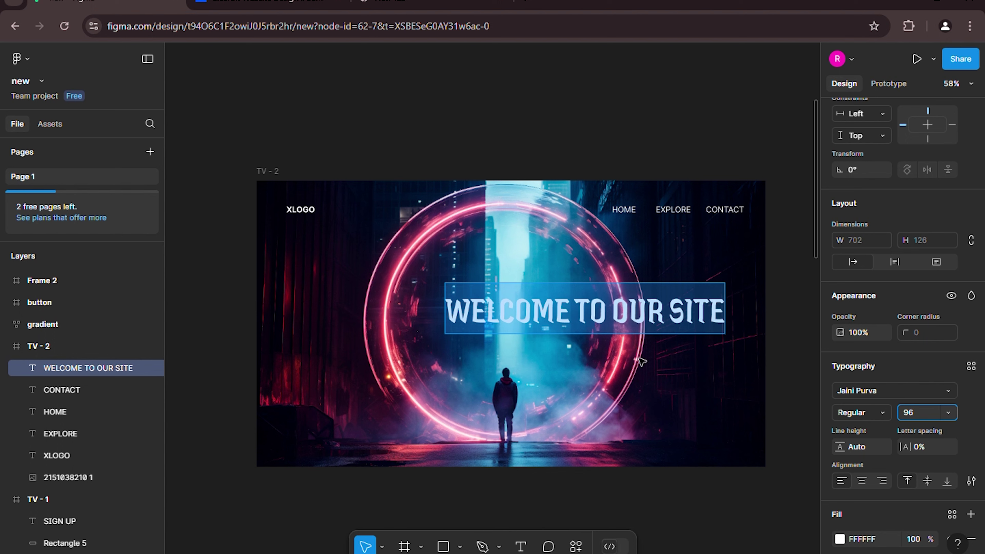
key(Escape)
drag(622, 321, 547, 304)
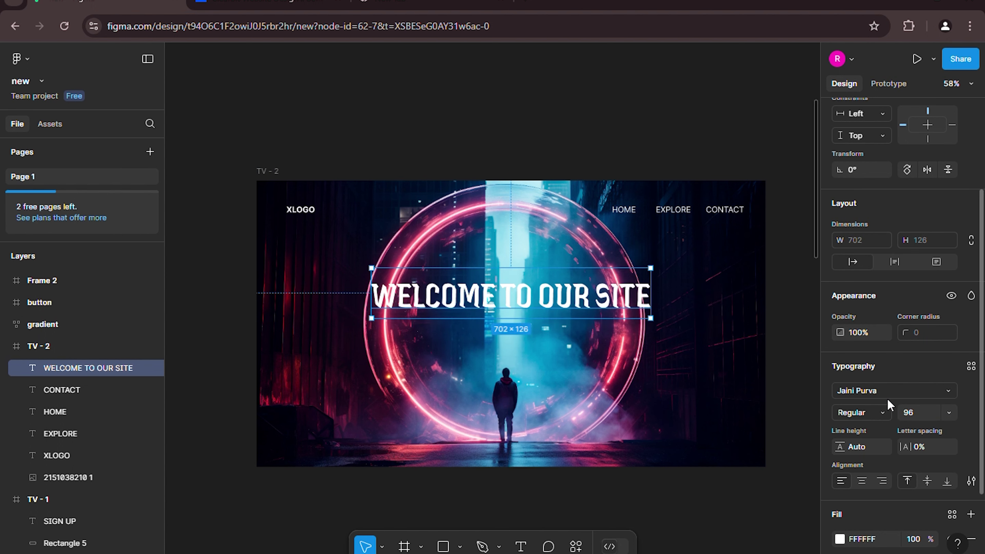
Step: Adjust the line height of the WELCOME TO OUR SITE heading and nudge the heading slightly to the left
scroll(887, 403, down, 2)
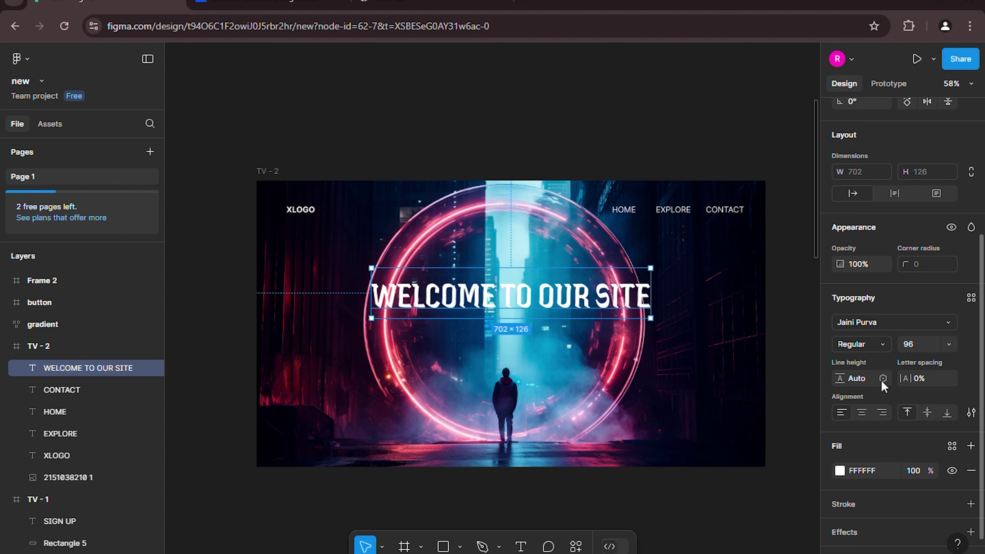
drag(840, 379, 915, 379)
drag(626, 300, 610, 299)
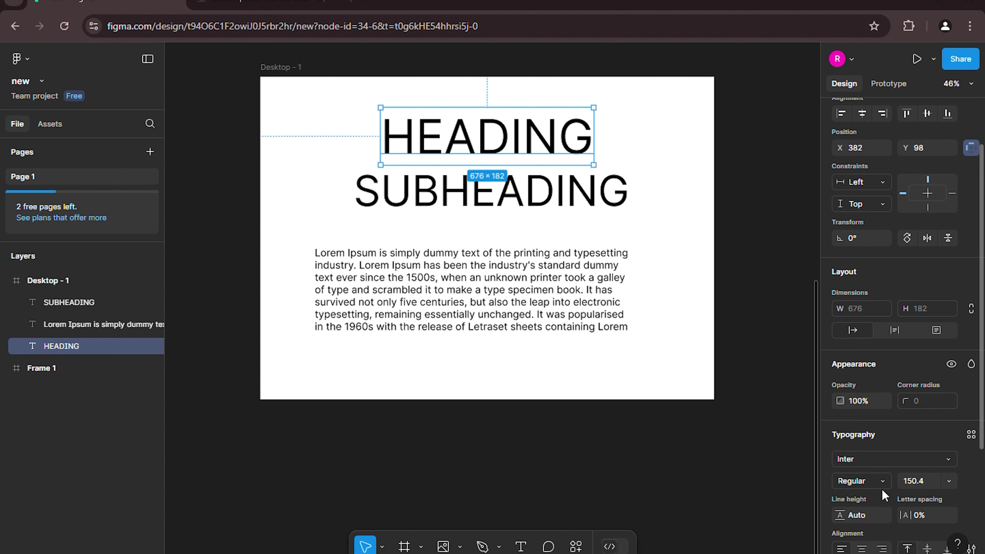
Step: Set the font weight of the HEADING text to Bold and of the SUBHEADING text to Semi Bold
click(882, 481)
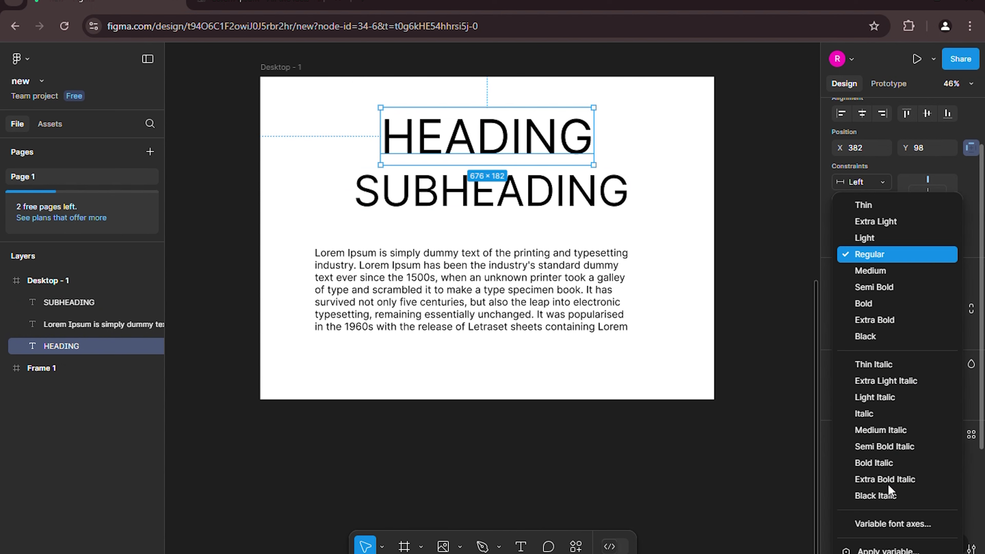
click(870, 306)
click(607, 196)
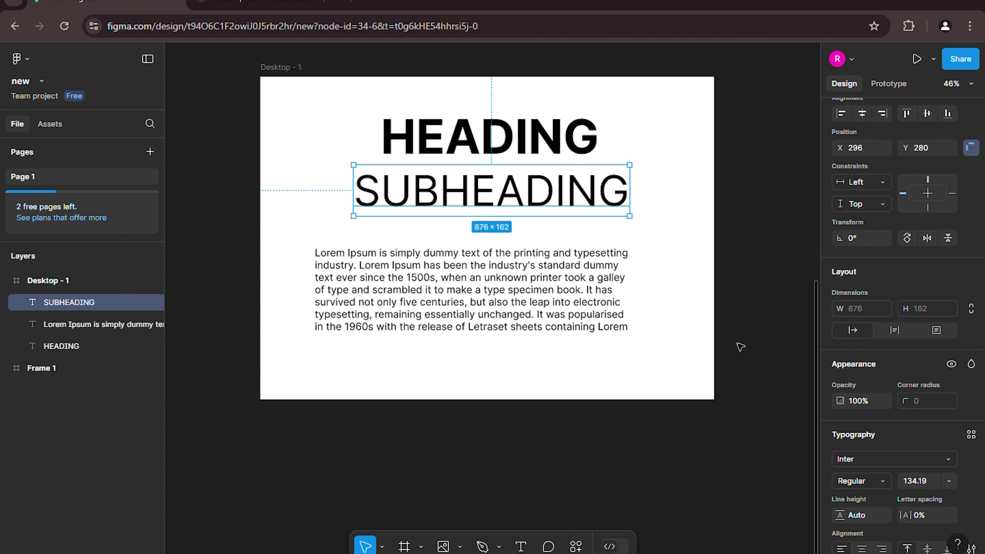
click(887, 480)
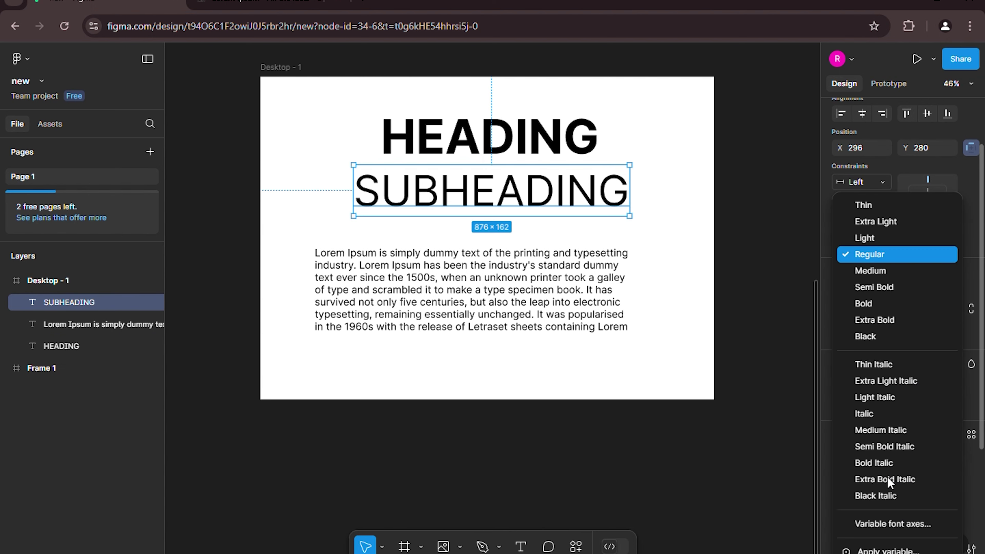
click(875, 287)
Step: Scale the SUBHEADING text down to about 560 × 102 and place it above the left edge of the Lorem Ipsum paragraph
key(k)
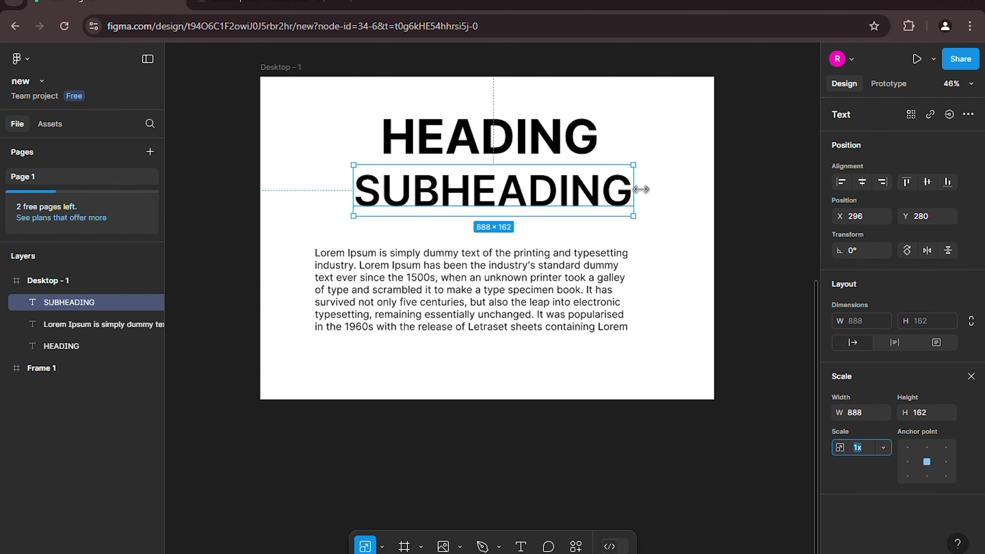
drag(638, 178, 451, 214)
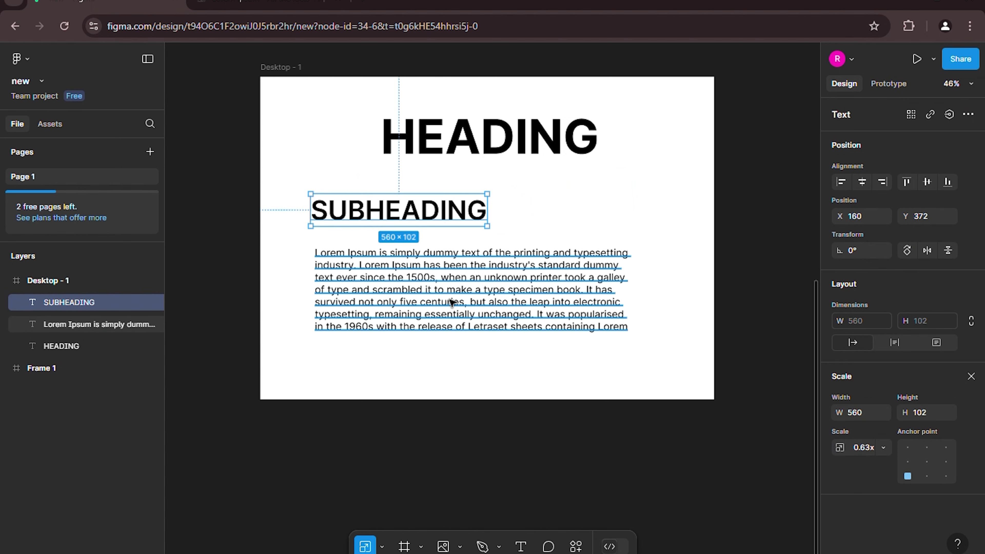
click(448, 325)
key(v)
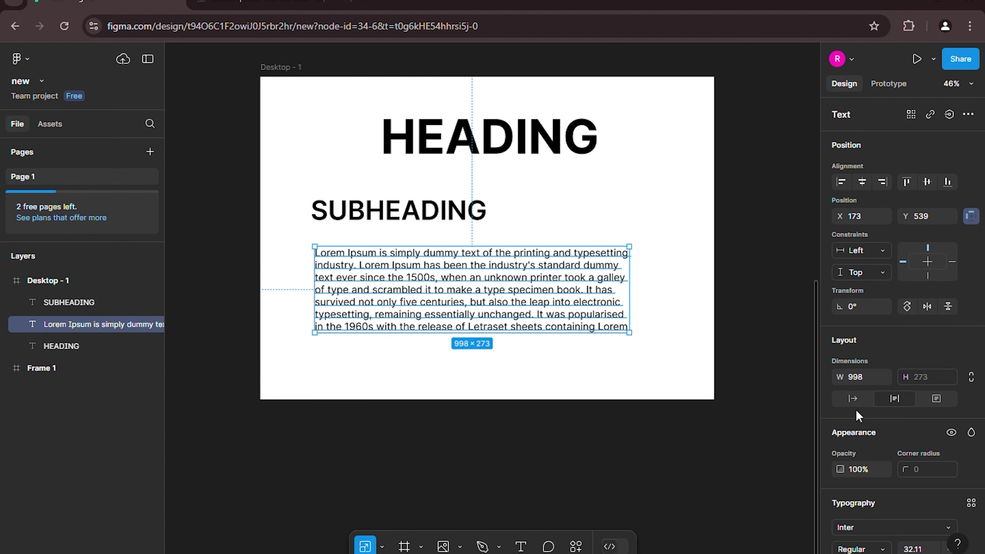
Step: Set the Lorem Ipsum paragraph to the Regular weight and rescale it slightly with the Scale tool
scroll(870, 495, down, 4)
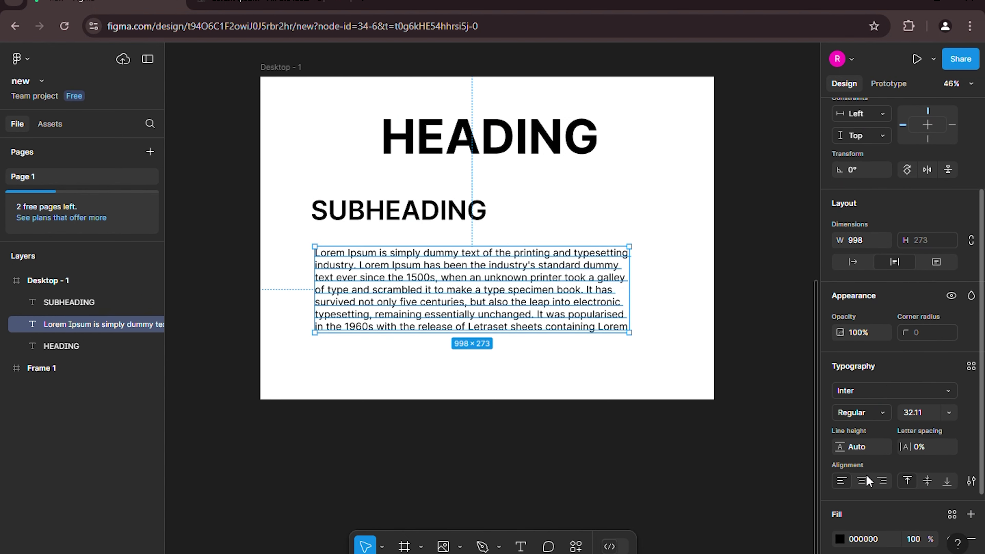
click(874, 414)
click(868, 255)
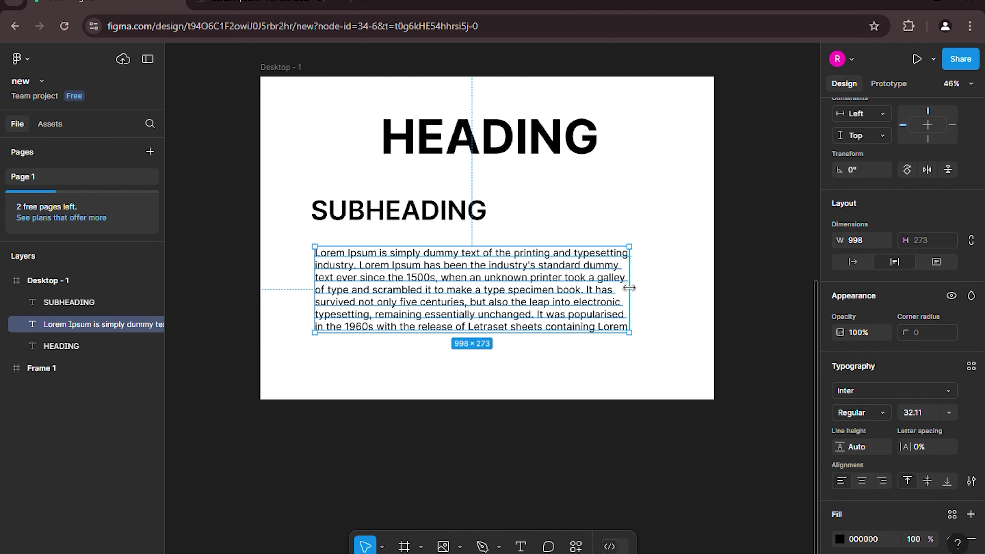
key(k)
mouse_move(643, 321)
mouse_down()
mouse_move(683, 325)
mouse_move(653, 319)
mouse_up()
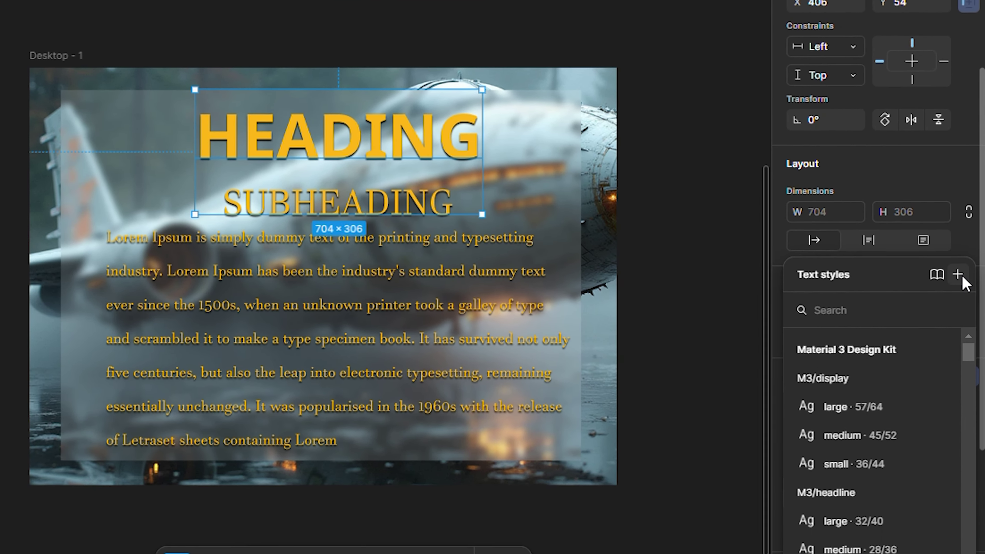
Step: Create a text style named heading from the HEADING text, with a short blog description
click(960, 302)
text(heading)
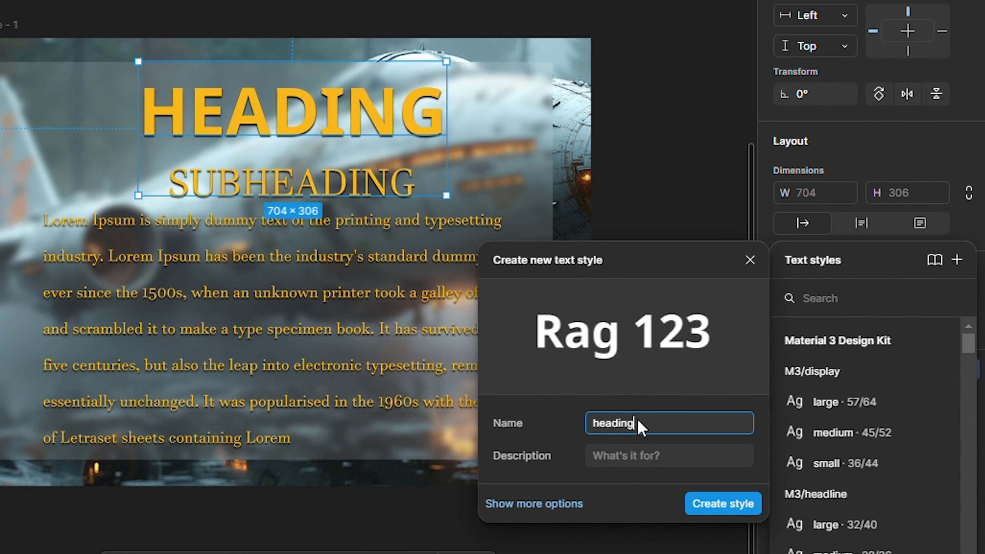
click(666, 458)
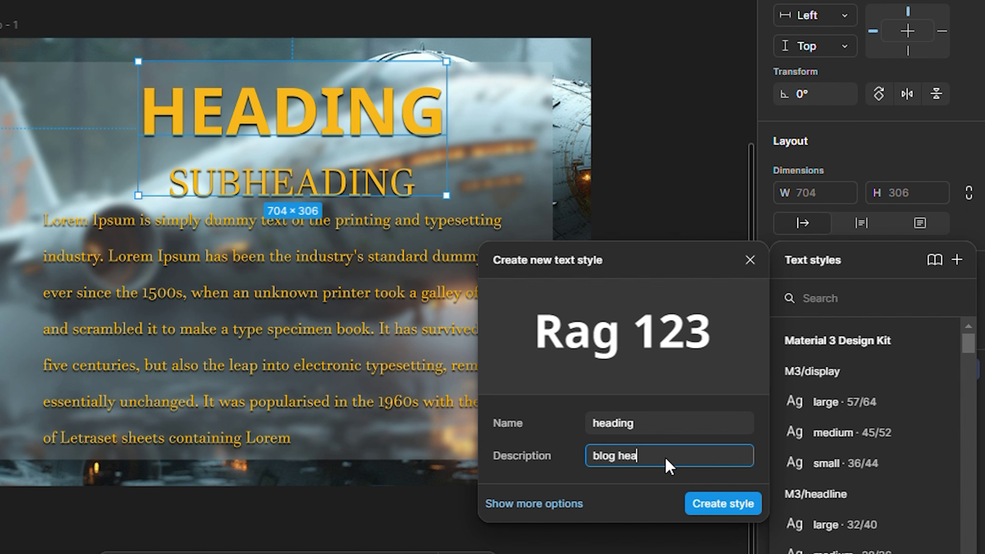
click(716, 504)
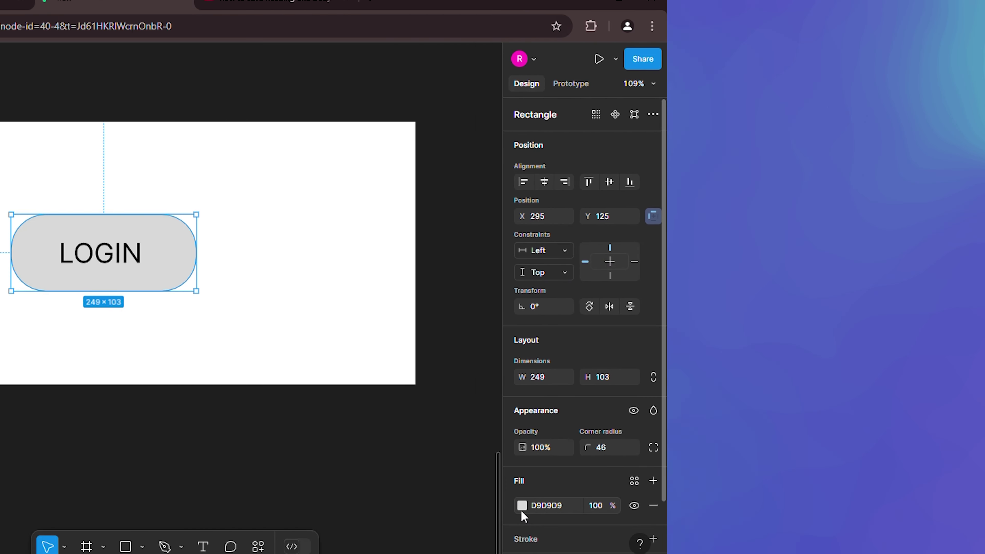
Step: Fill the LOGIN button's rectangle with purple from the page colors and select the LOGIN label
click(839, 505)
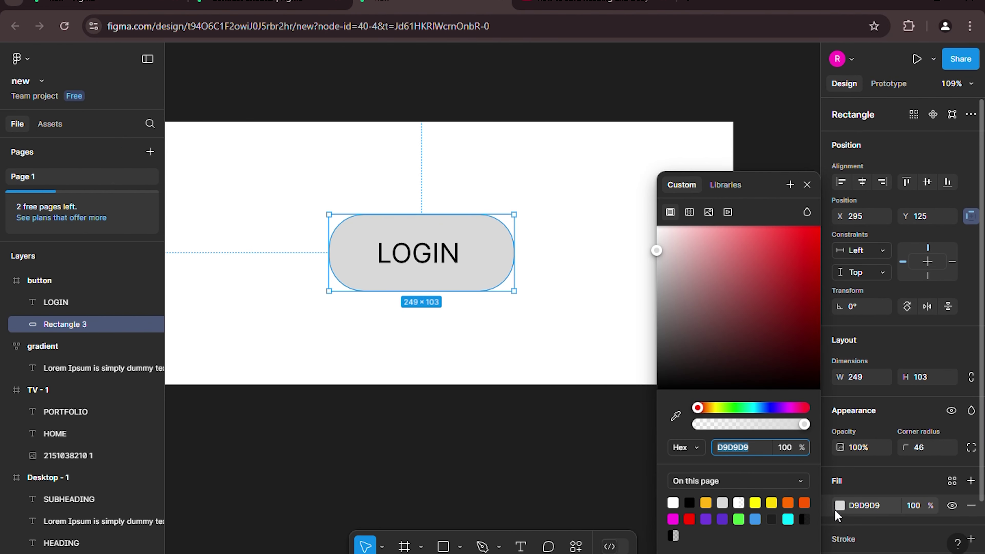
click(710, 518)
click(458, 256)
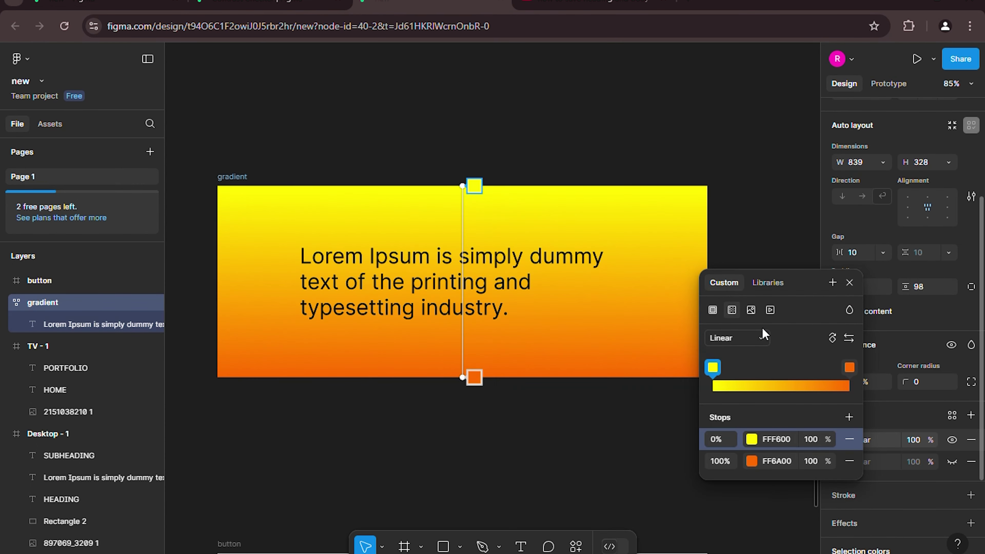
Step: Try the Radial and Angular types on the gradient frame's yellow-orange fill and settle on Diamond
click(762, 333)
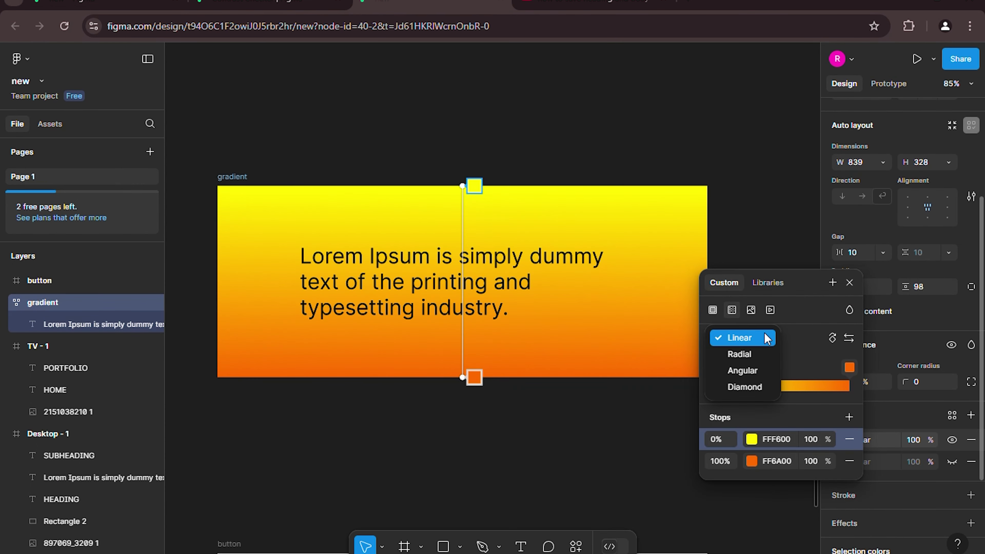
click(762, 352)
click(761, 339)
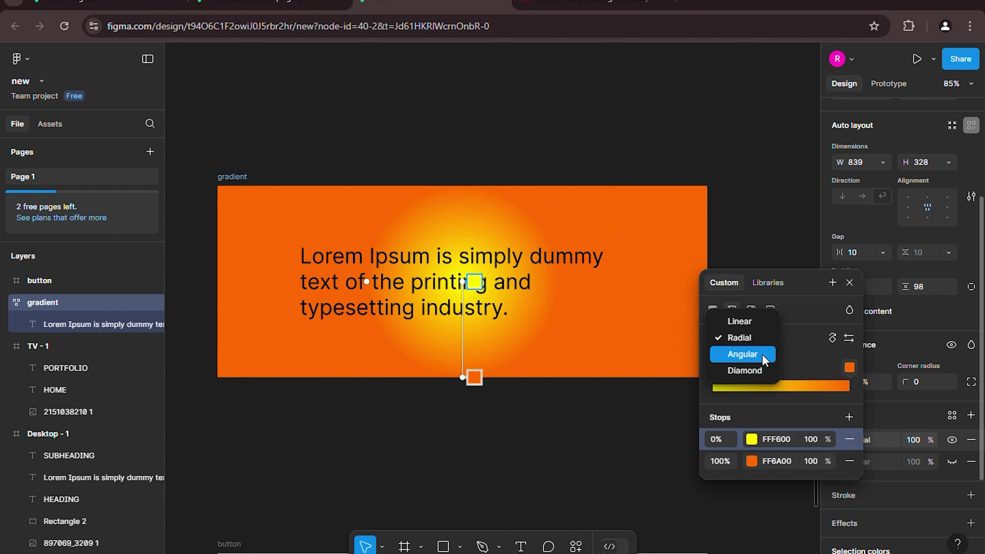
click(762, 353)
click(762, 339)
click(765, 354)
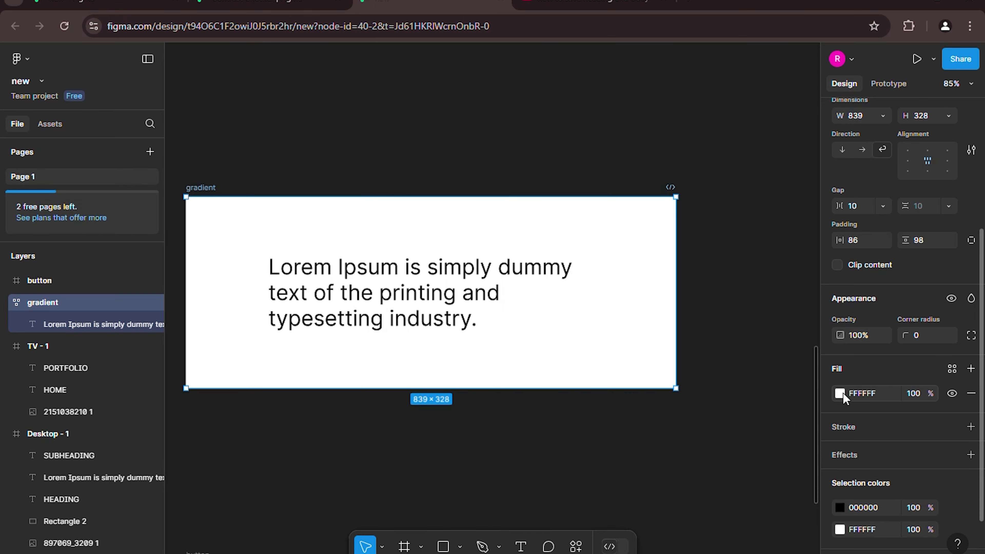
Step: Change the gradient frame's white fill to a linear gradient and set its 0% stop to cyan 01FFFF
click(839, 393)
click(688, 211)
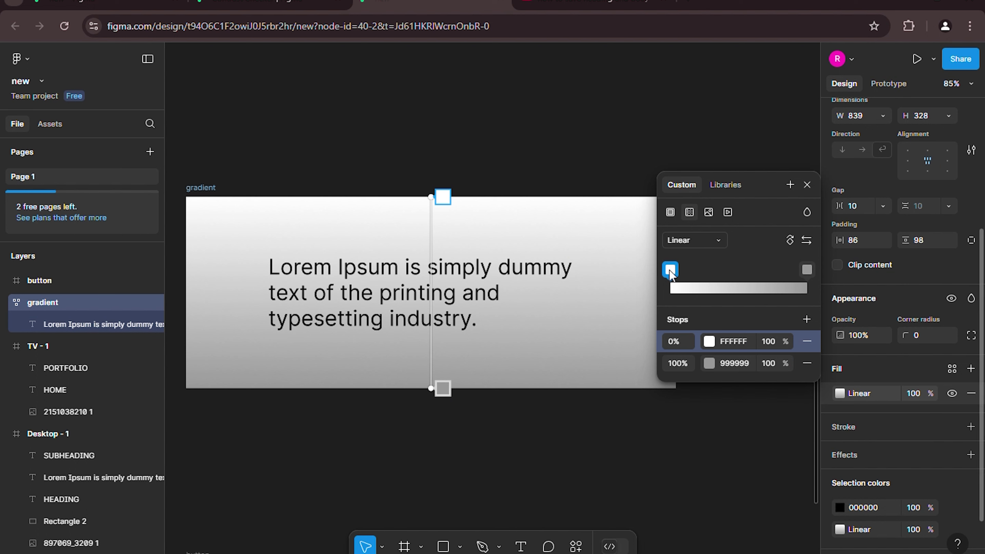
click(669, 271)
click(586, 408)
click(655, 228)
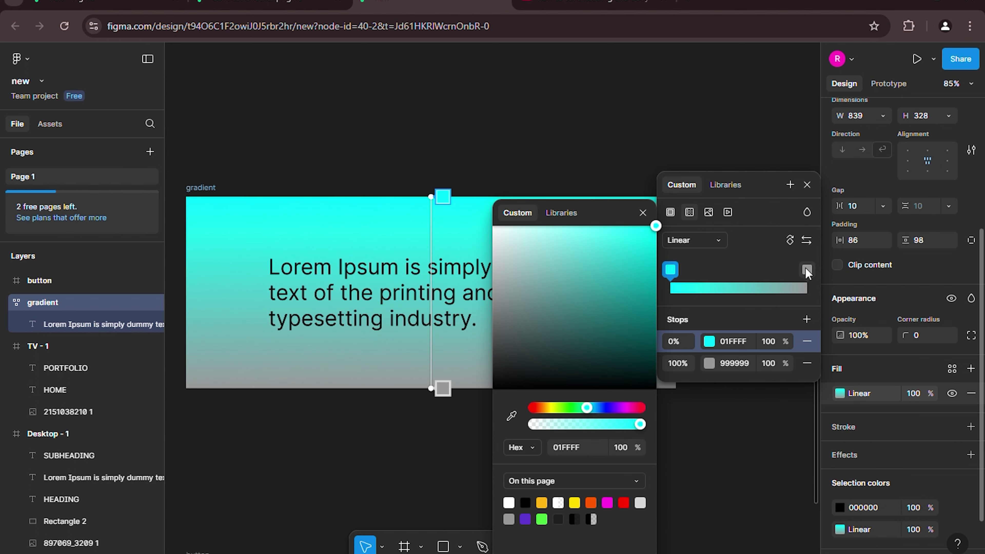
Step: Set the 100% stop of the frame's linear gradient to purple 703ADD
click(806, 269)
drag(537, 416, 610, 407)
click(646, 315)
drag(649, 326, 612, 251)
click(493, 320)
Step: Reposition the cyan and purple gradient handles so that the blend runs diagonally across the gradient frame
click(839, 393)
drag(435, 389, 586, 355)
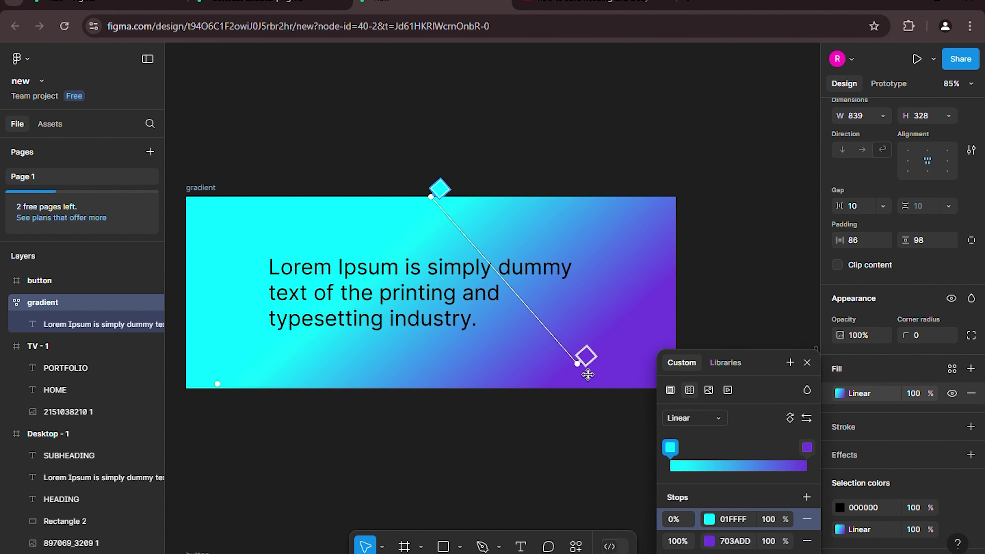
drag(426, 196, 403, 212)
key(space)
drag(637, 173, 532, 167)
drag(601, 342, 655, 386)
drag(485, 301, 545, 317)
key(Escape)
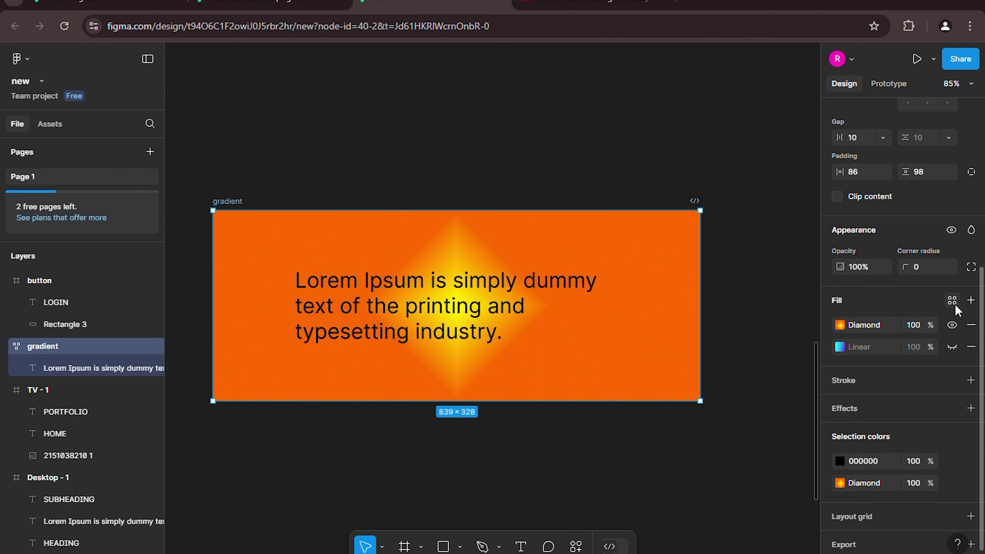
Step: Create a color style from the gradient frame's fill, named YELLOW GRADIENT with the description LOREM IPSUM
click(953, 303)
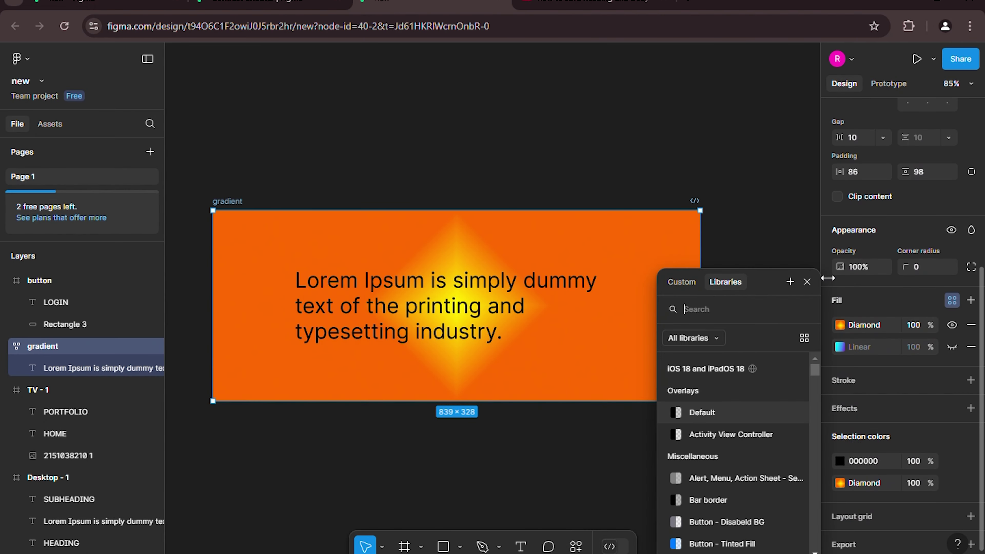
click(790, 281)
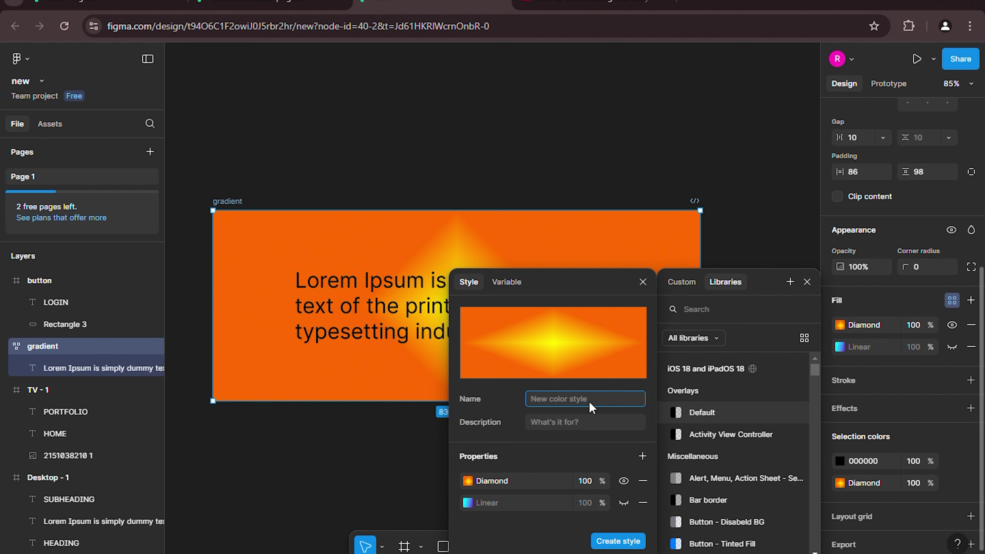
text(YELLOW GRADIENT)
click(568, 423)
text(LOREM IPSUM)
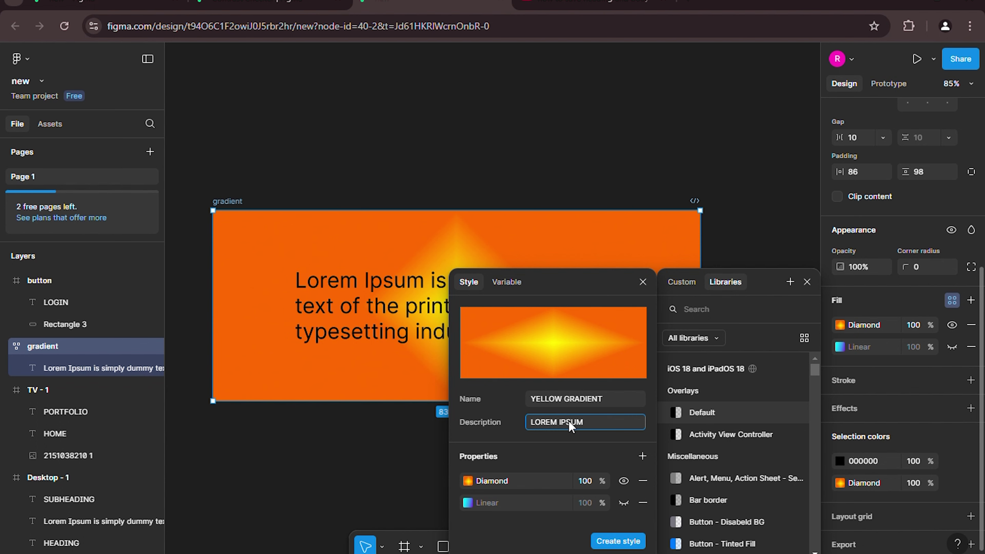
click(619, 541)
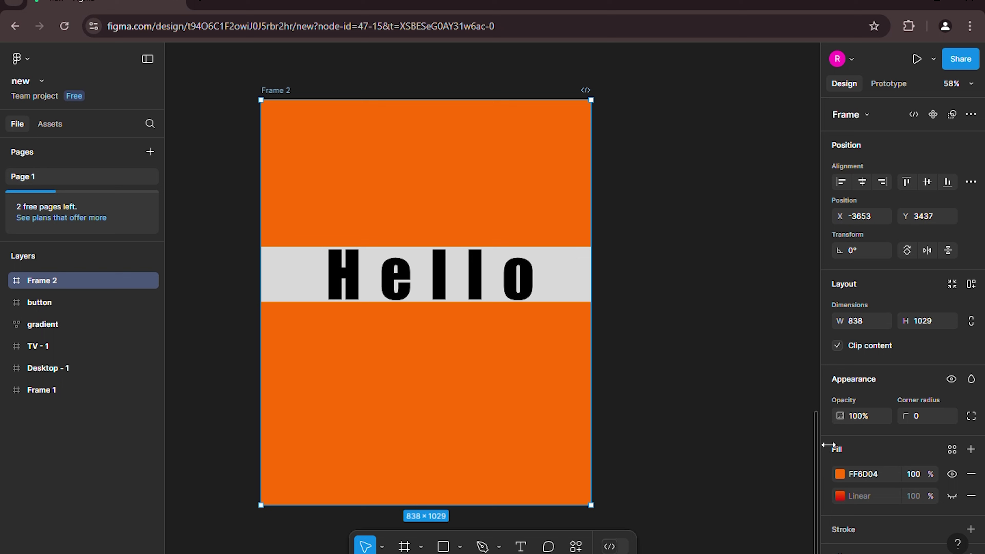
Step: Replace Frame 2's solid orange fill with a neon corridor image uploaded from the computer and adjust the image's exposure
click(840, 474)
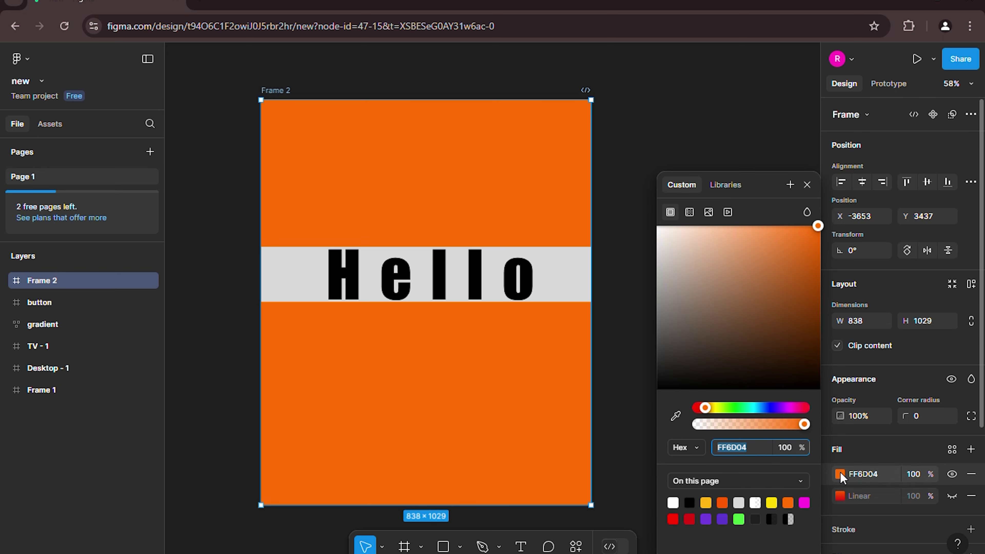
click(708, 212)
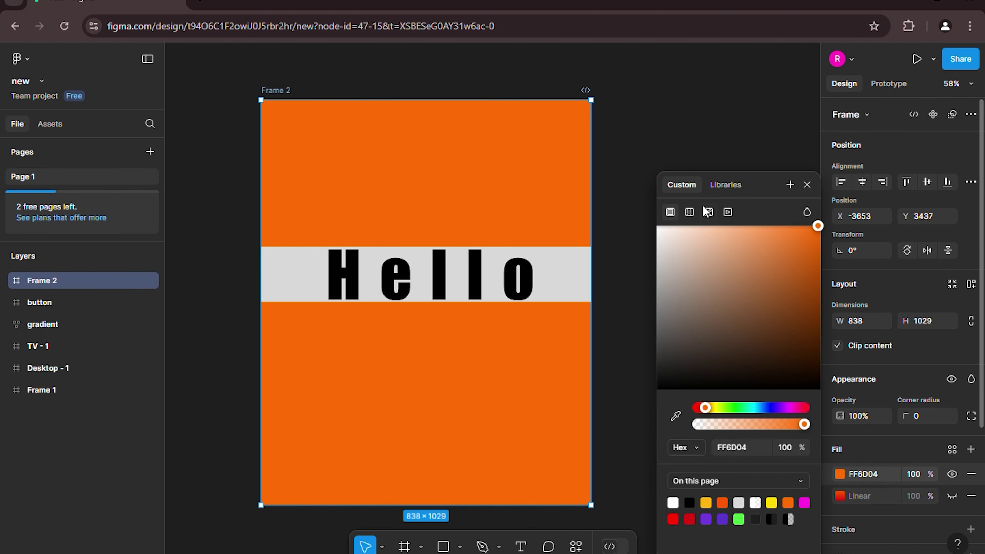
click(730, 317)
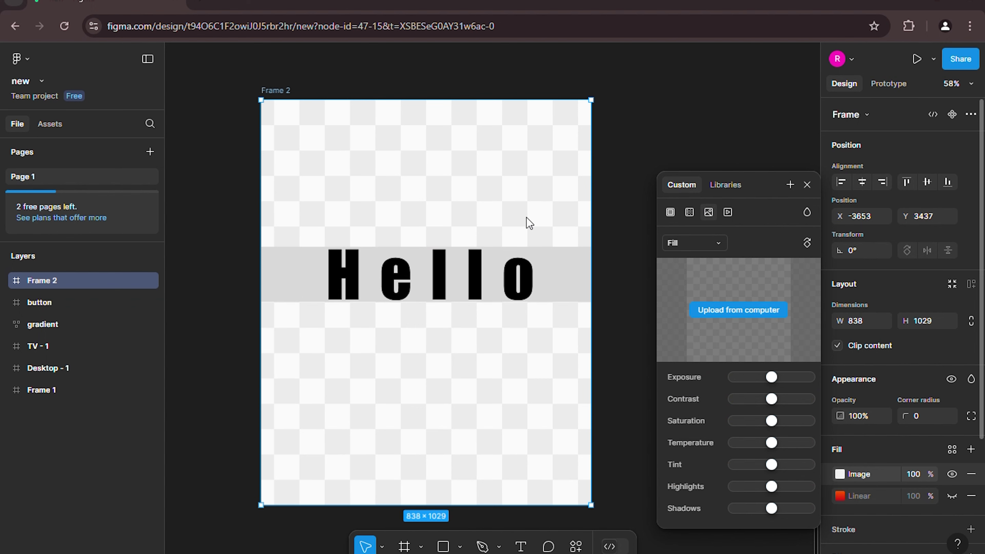
click(597, 509)
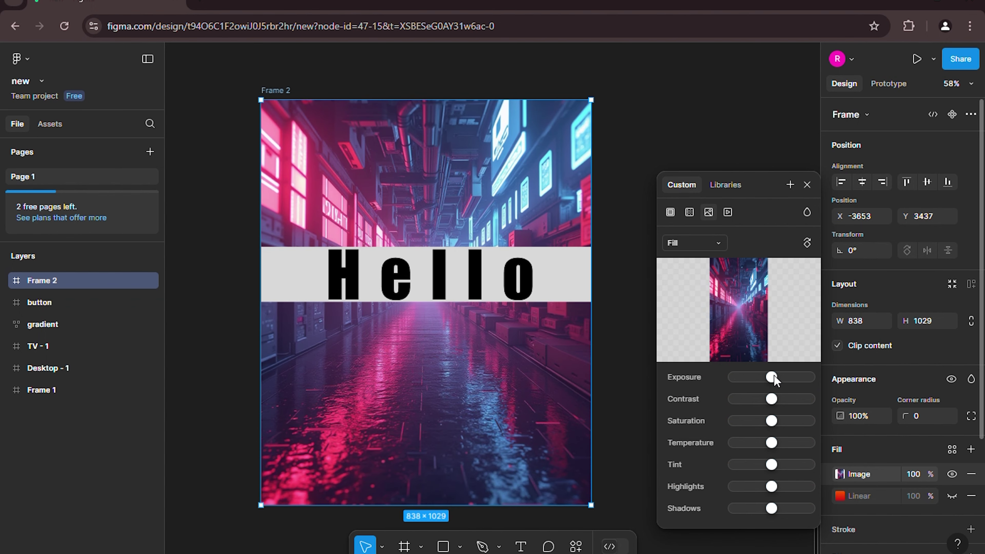
drag(771, 377, 790, 423)
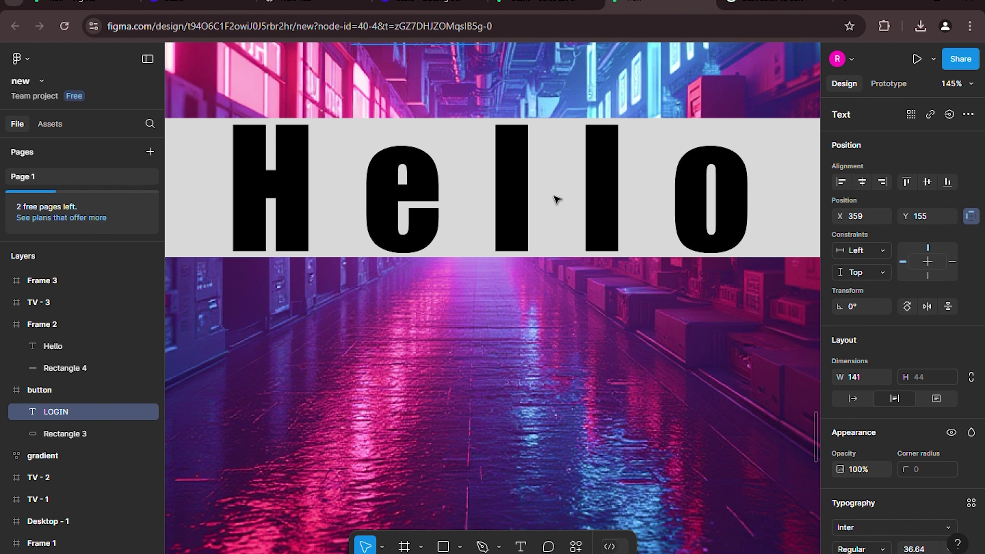
Step: Run the Stark - Contrast & Accessibility Checker plugin on the Hello text in Frame 2
click(557, 200)
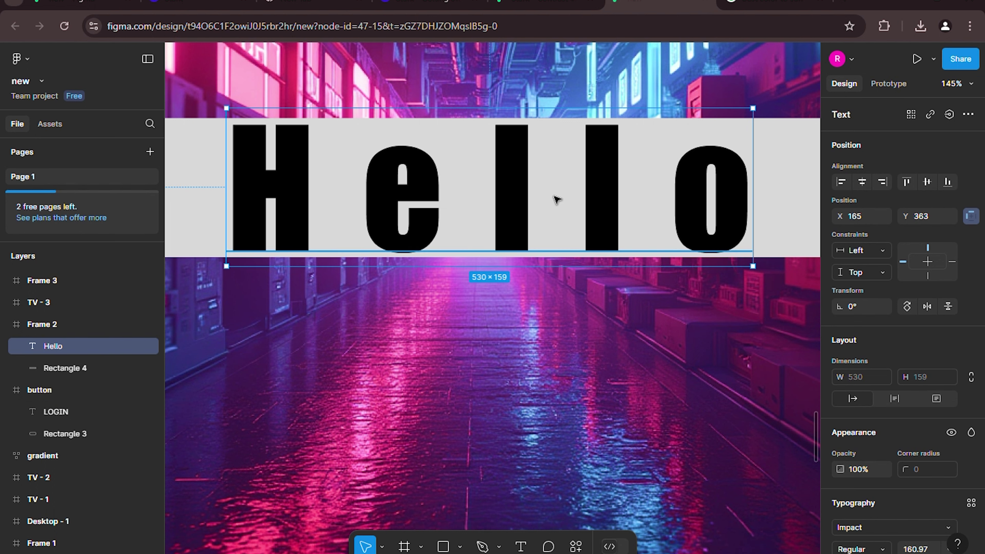
right_click(556, 200)
mouse_move(627, 407)
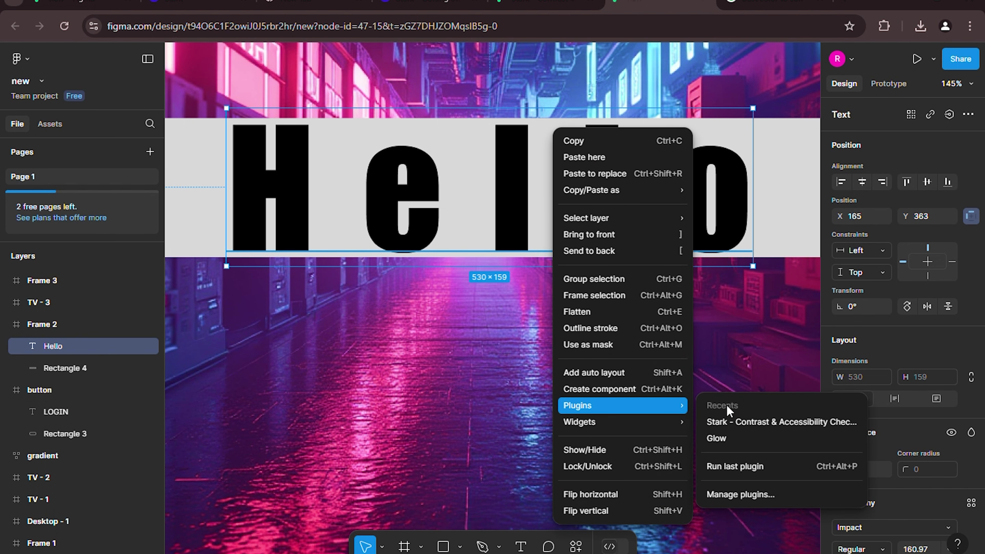
click(737, 423)
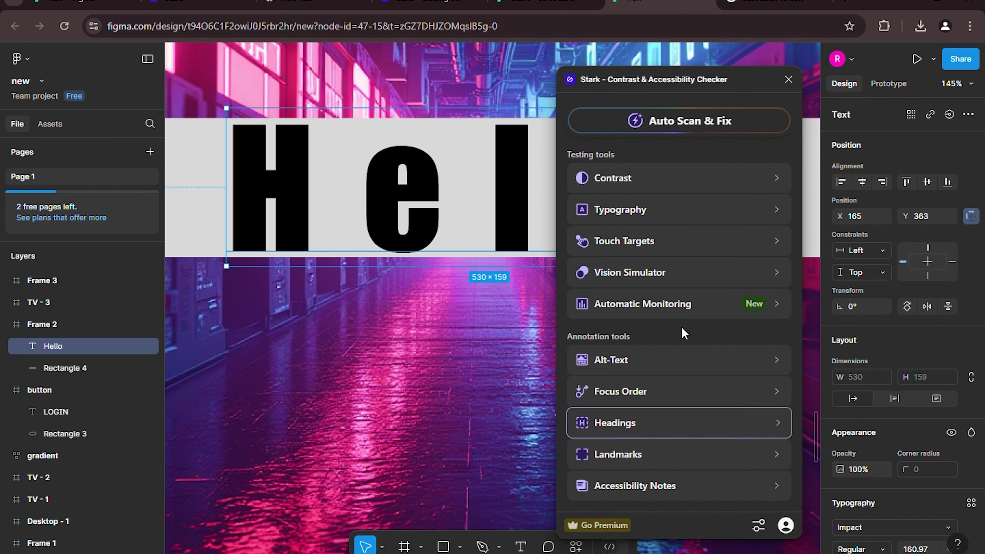
Step: Open Stark's contrast test for the Hello text and move the plugin window aside
click(599, 183)
drag(679, 79, 791, 73)
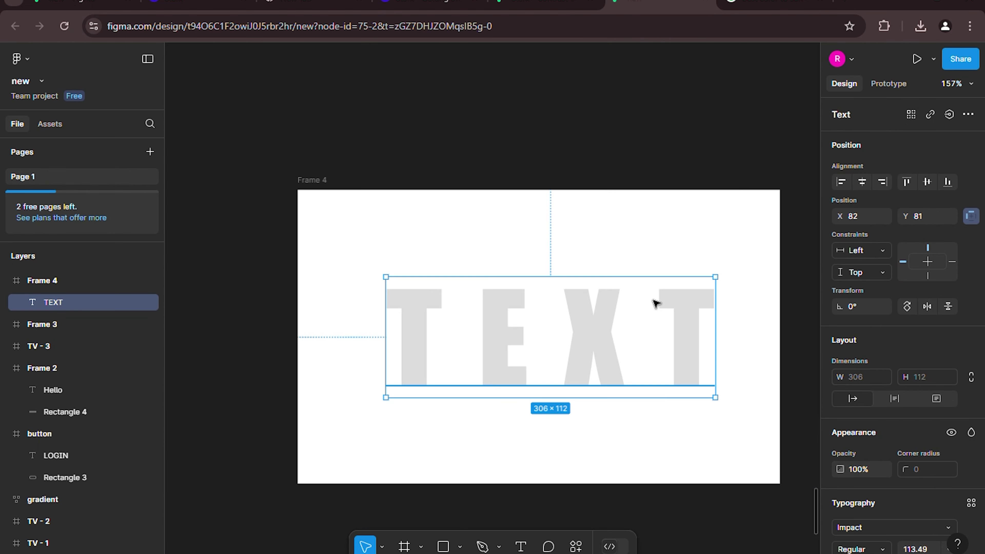
Step: Check the contrast of the light grey TEXT layer in Frame 4 with Stark's Contrast tool, closing the plugin when done
right_click(670, 329)
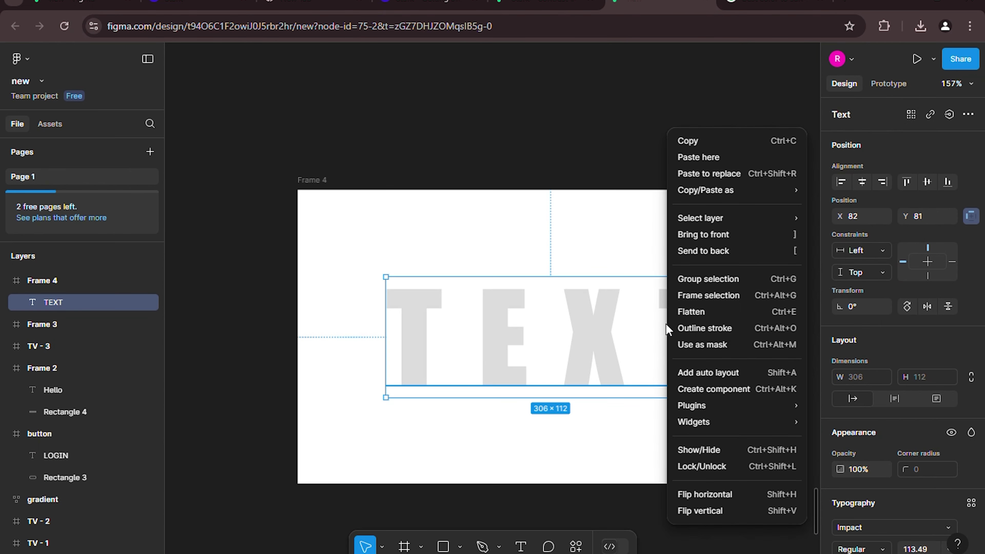
click(634, 215)
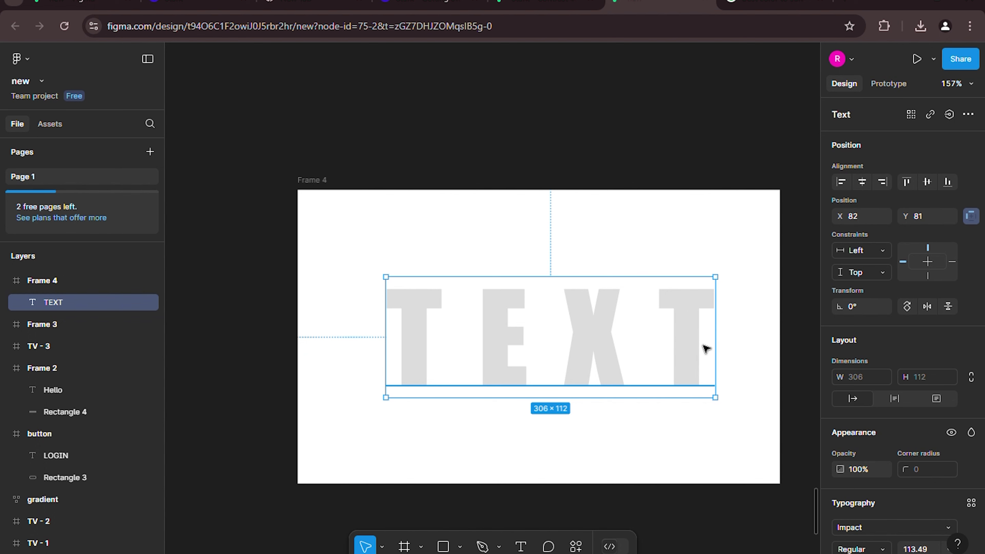
right_click(705, 348)
mouse_move(761, 405)
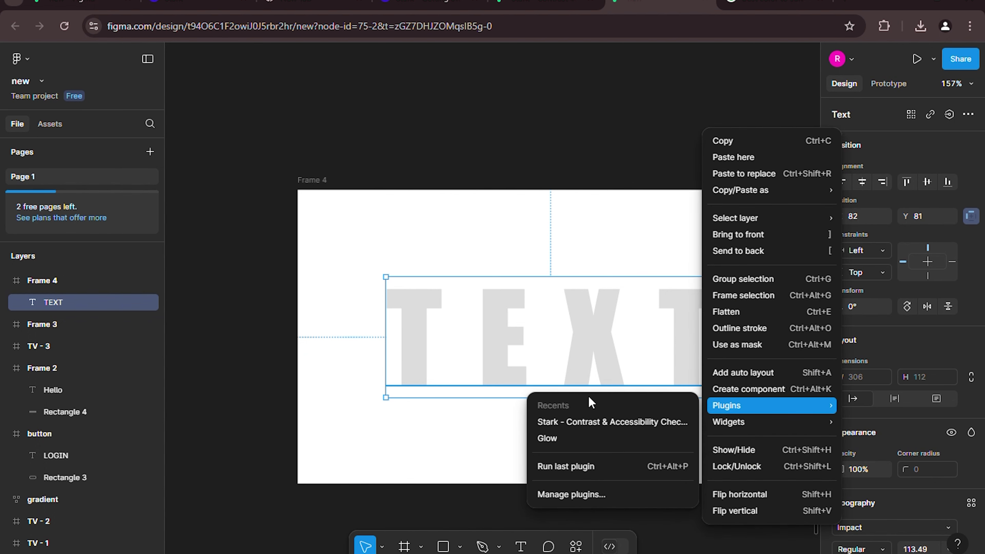
click(581, 423)
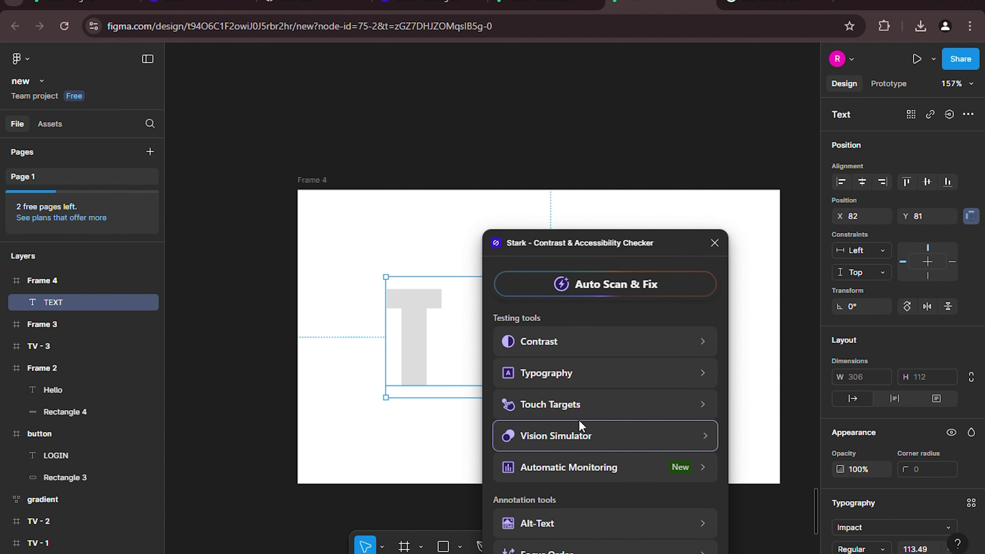
drag(592, 242, 813, 103)
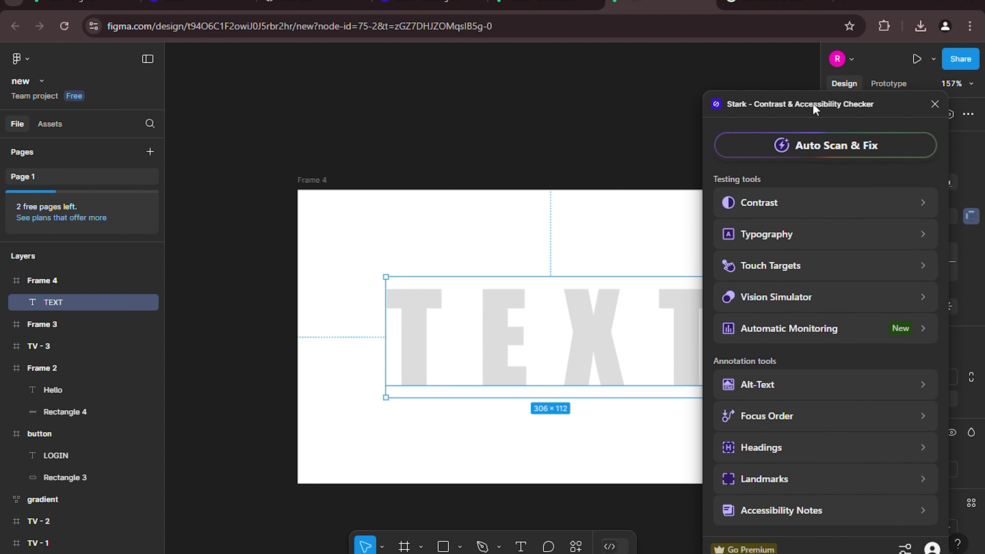
click(748, 203)
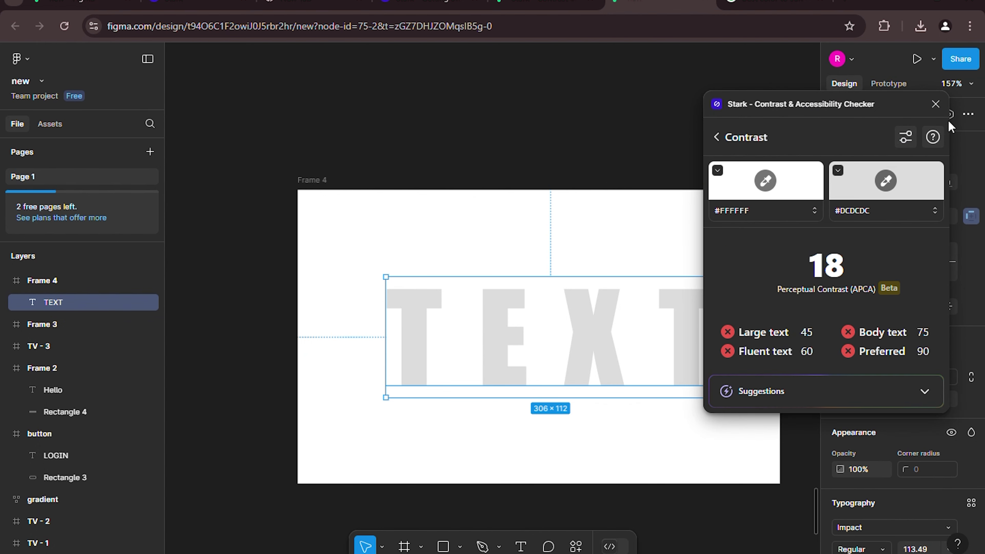
click(936, 104)
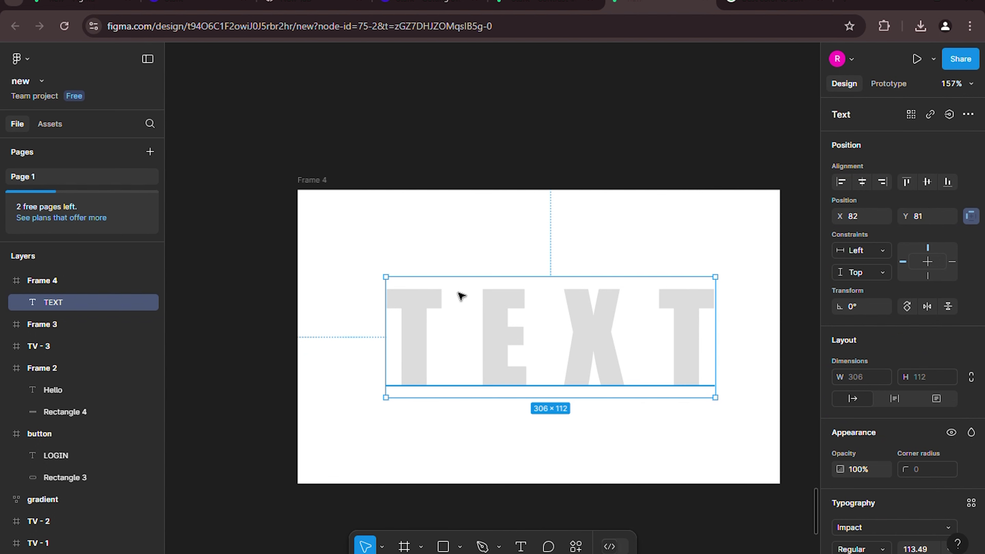
Step: Change the fill of the TEXT layer in Frame 4 to black (000000)
scroll(759, 405, down, 1)
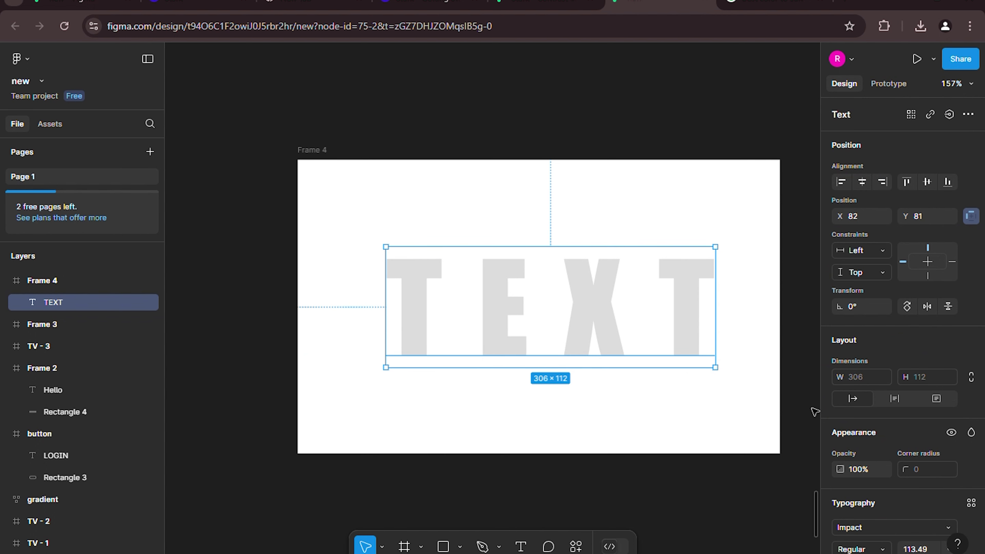
scroll(900, 357, down, 5)
click(840, 434)
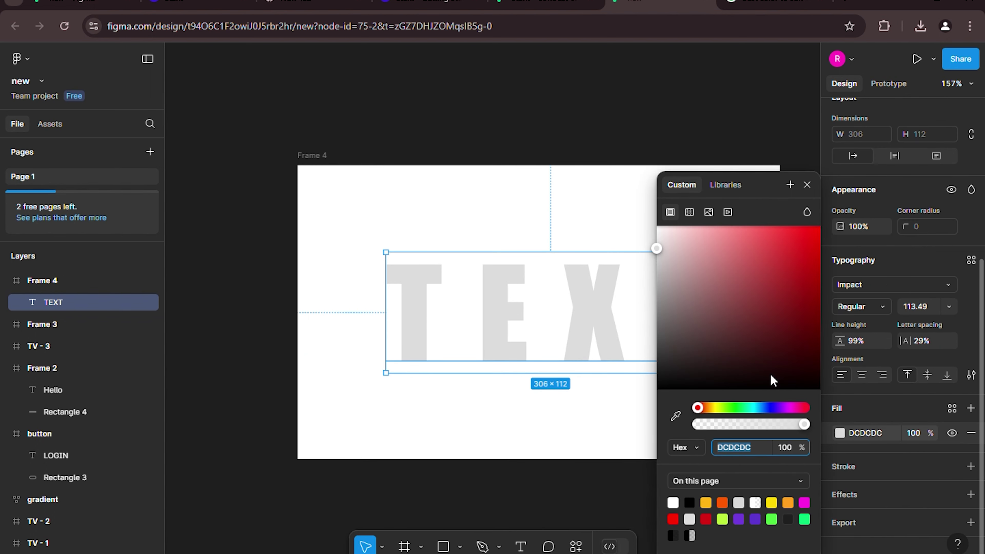
drag(678, 283, 681, 398)
click(583, 409)
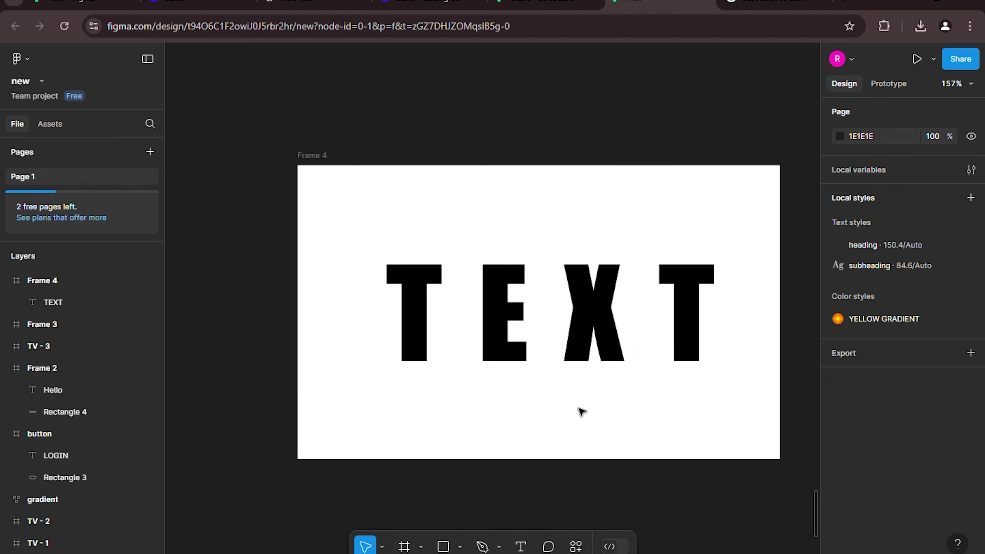
Step: Run Stark's Contrast tool again on the black TEXT layer in Frame 4
right_click(622, 321)
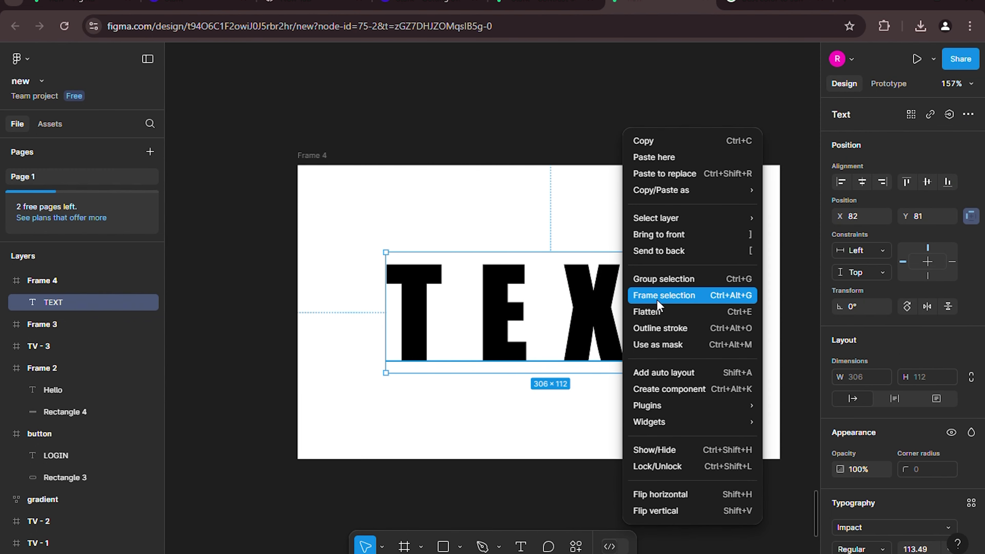
mouse_move(696, 407)
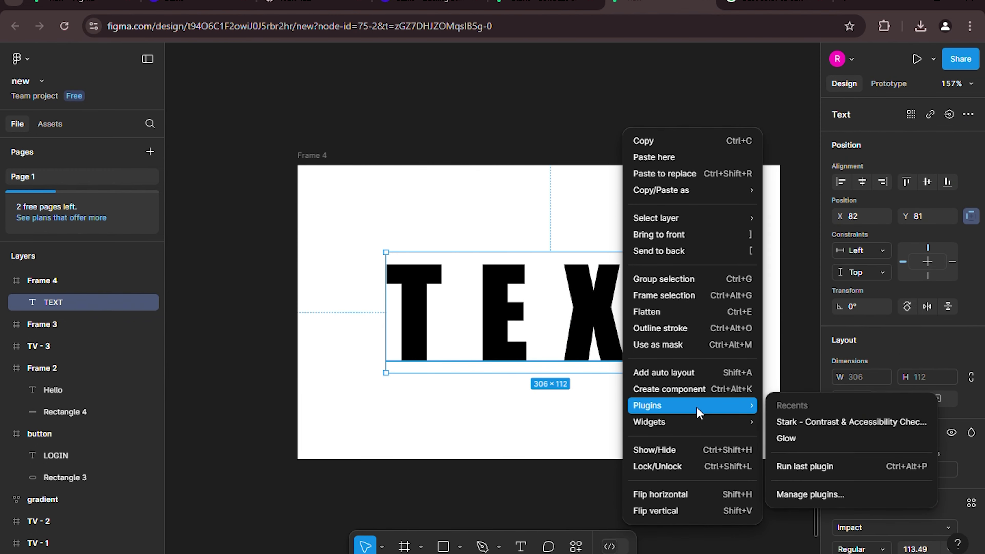
click(793, 425)
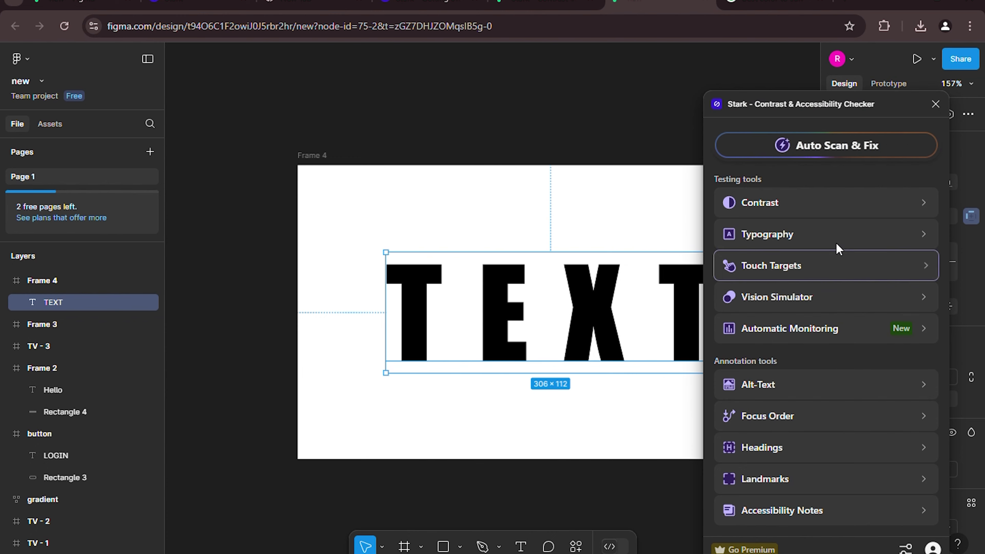
click(838, 204)
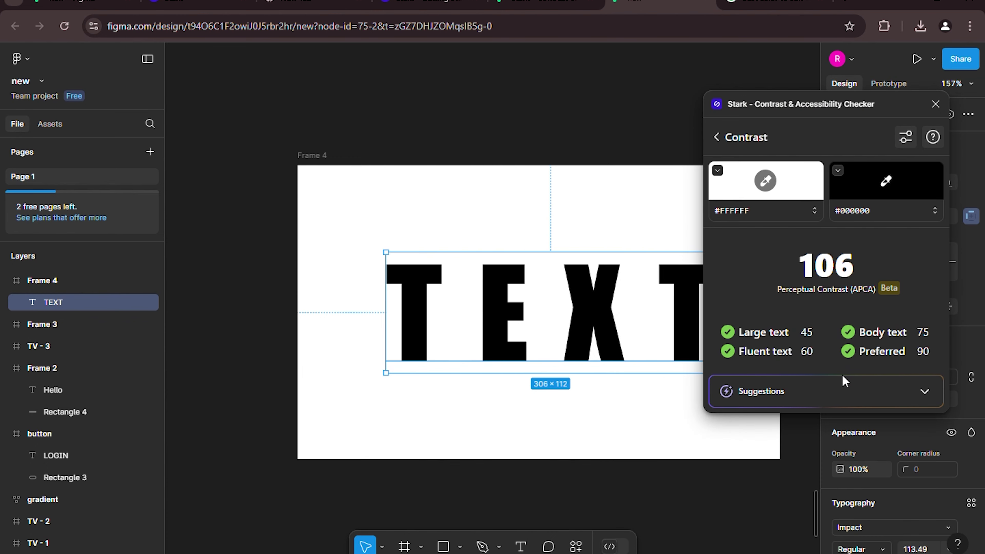